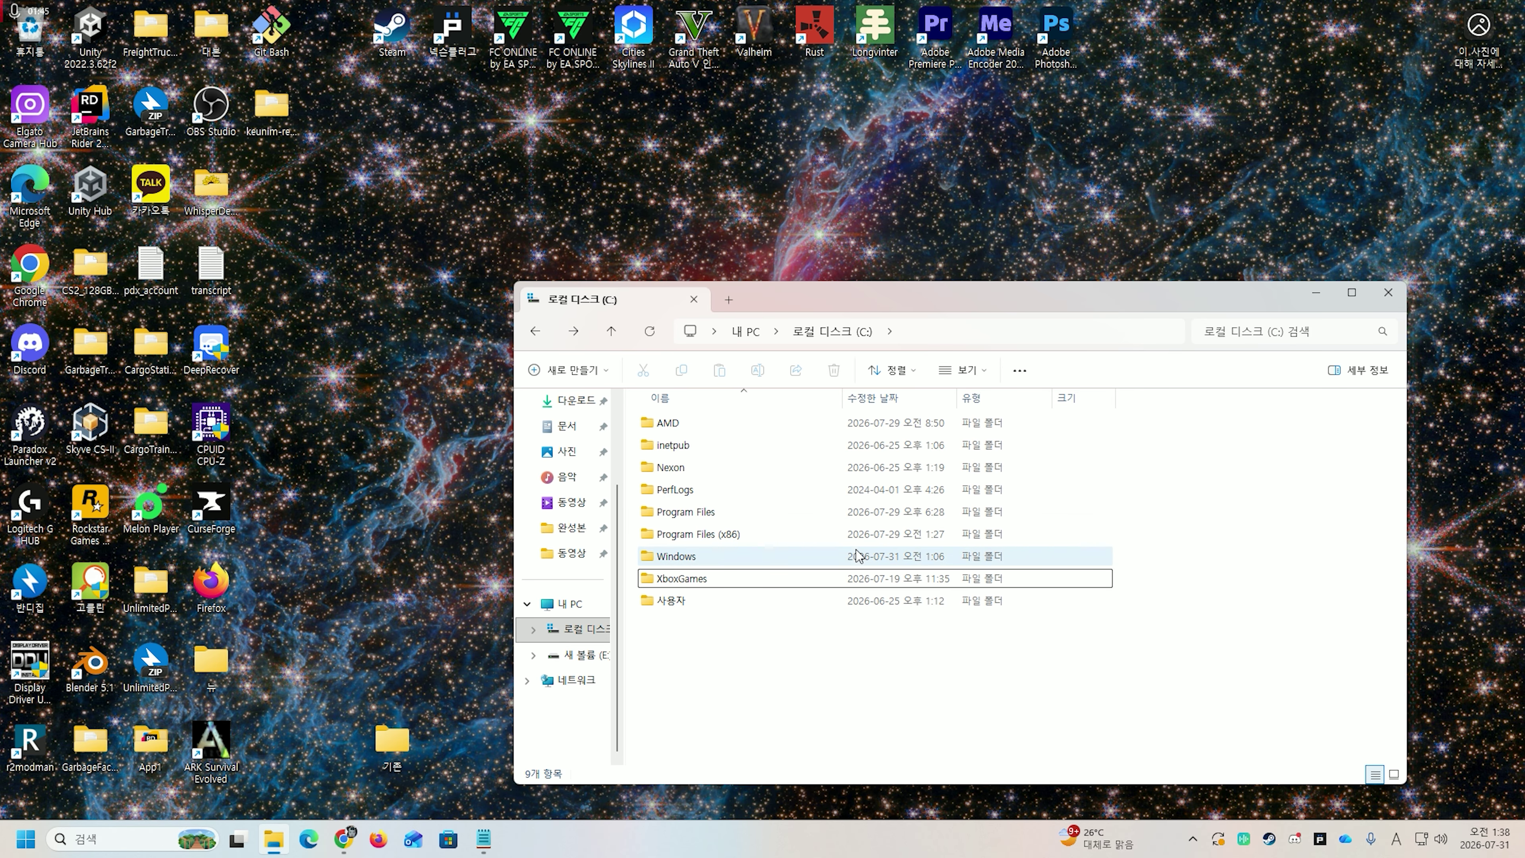
click(1020, 371)
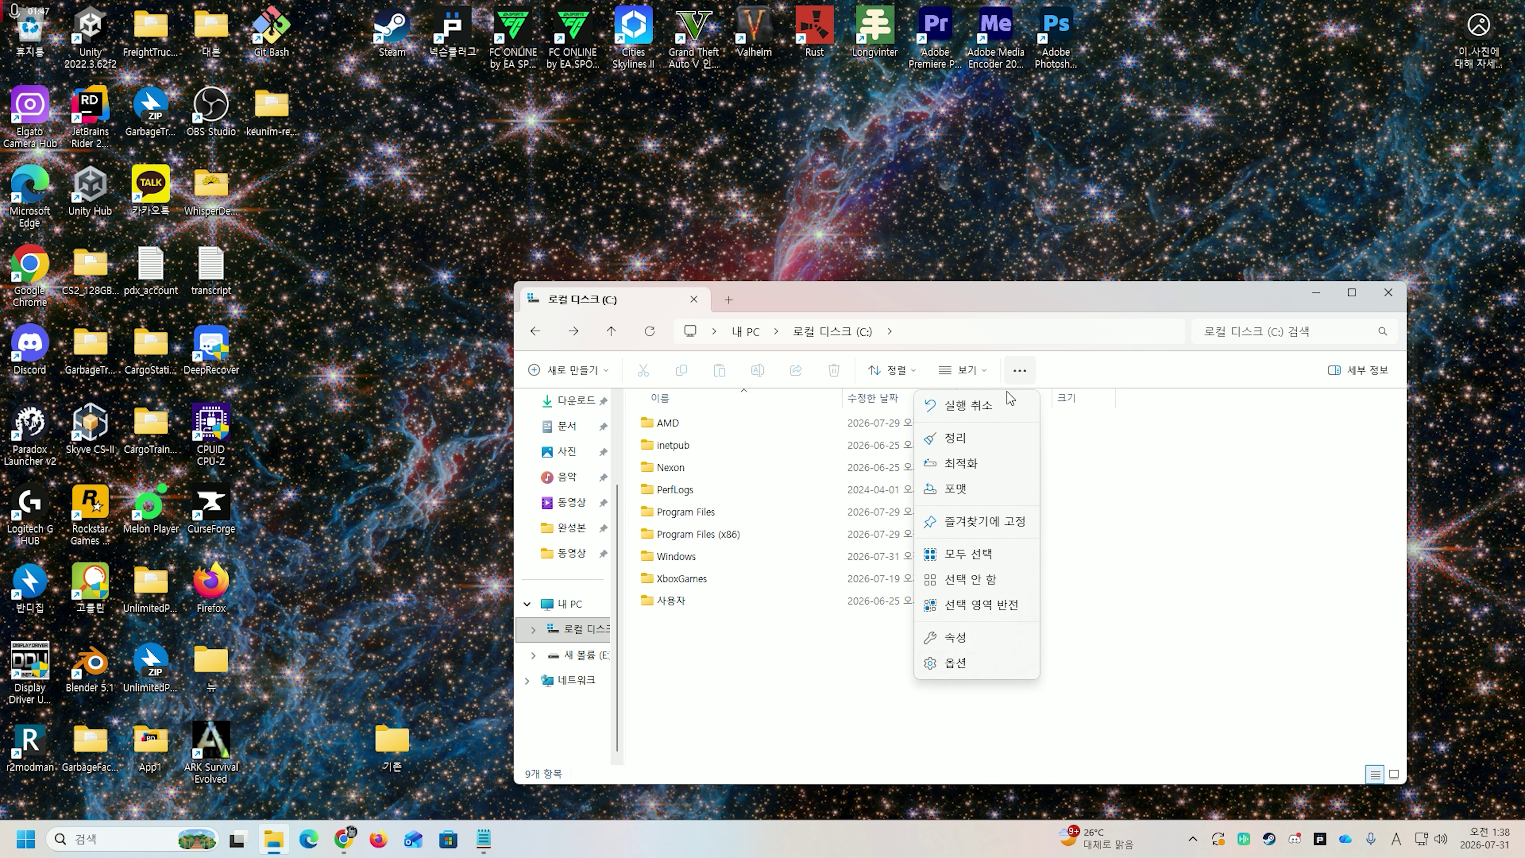
click(1151, 571)
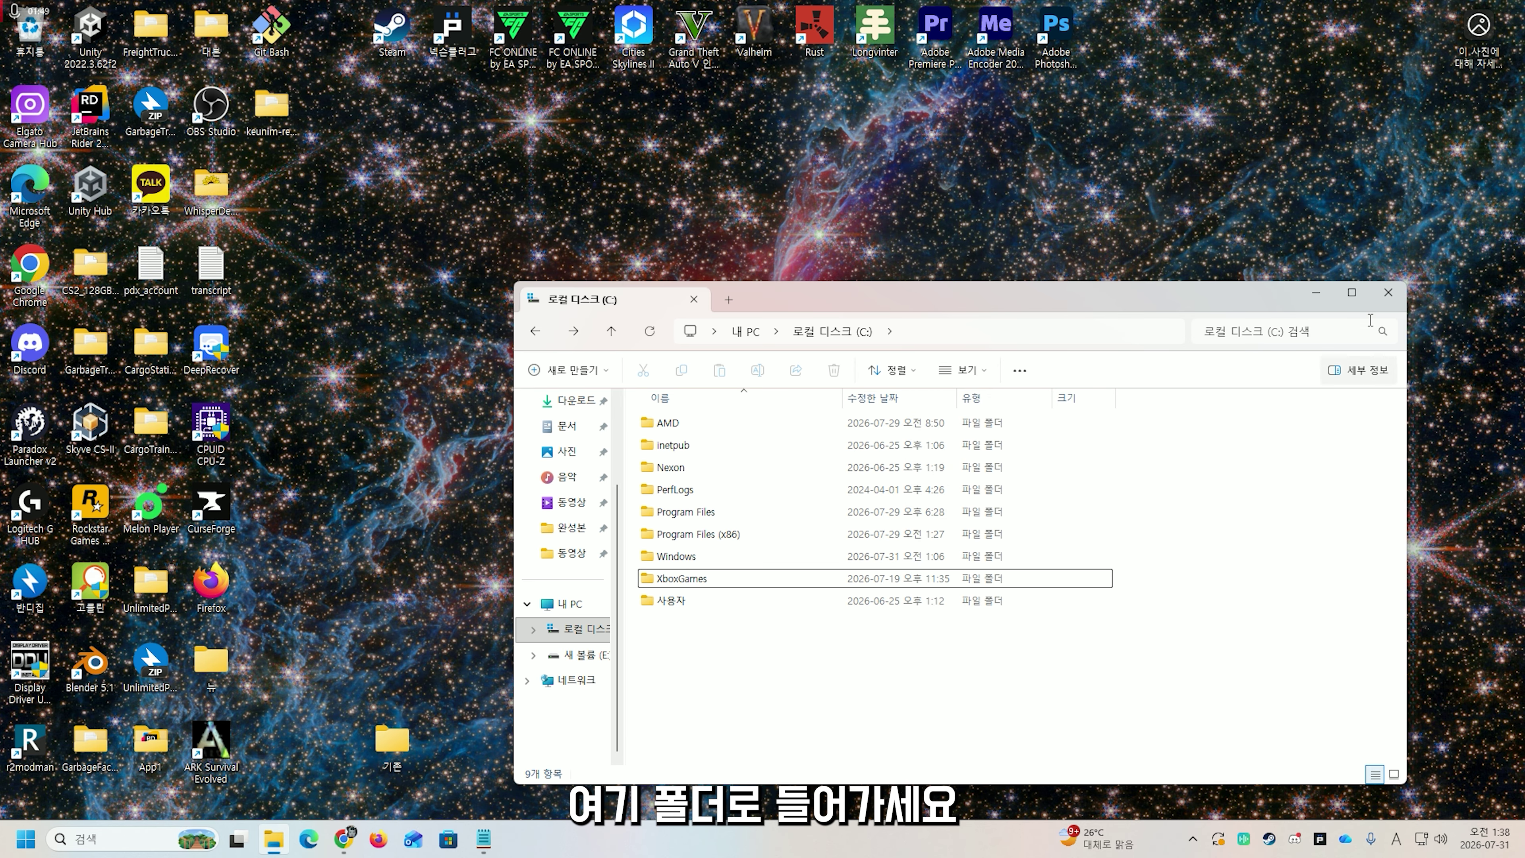
click(1388, 293)
Open a new File Explorer window and go to the local disk (C:)
click(273, 839)
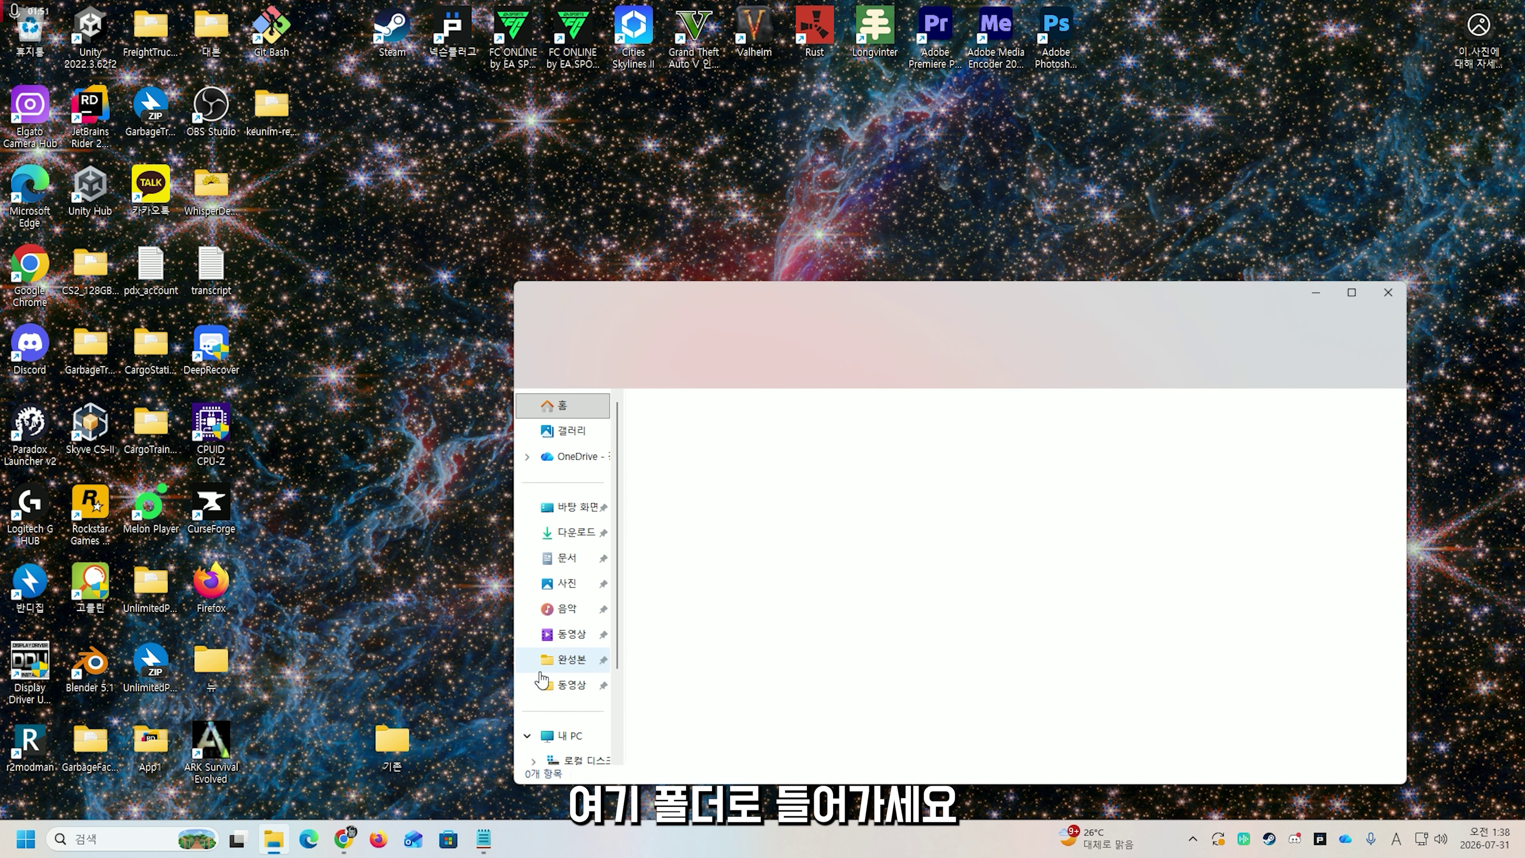
scroll(549, 685, down, 2)
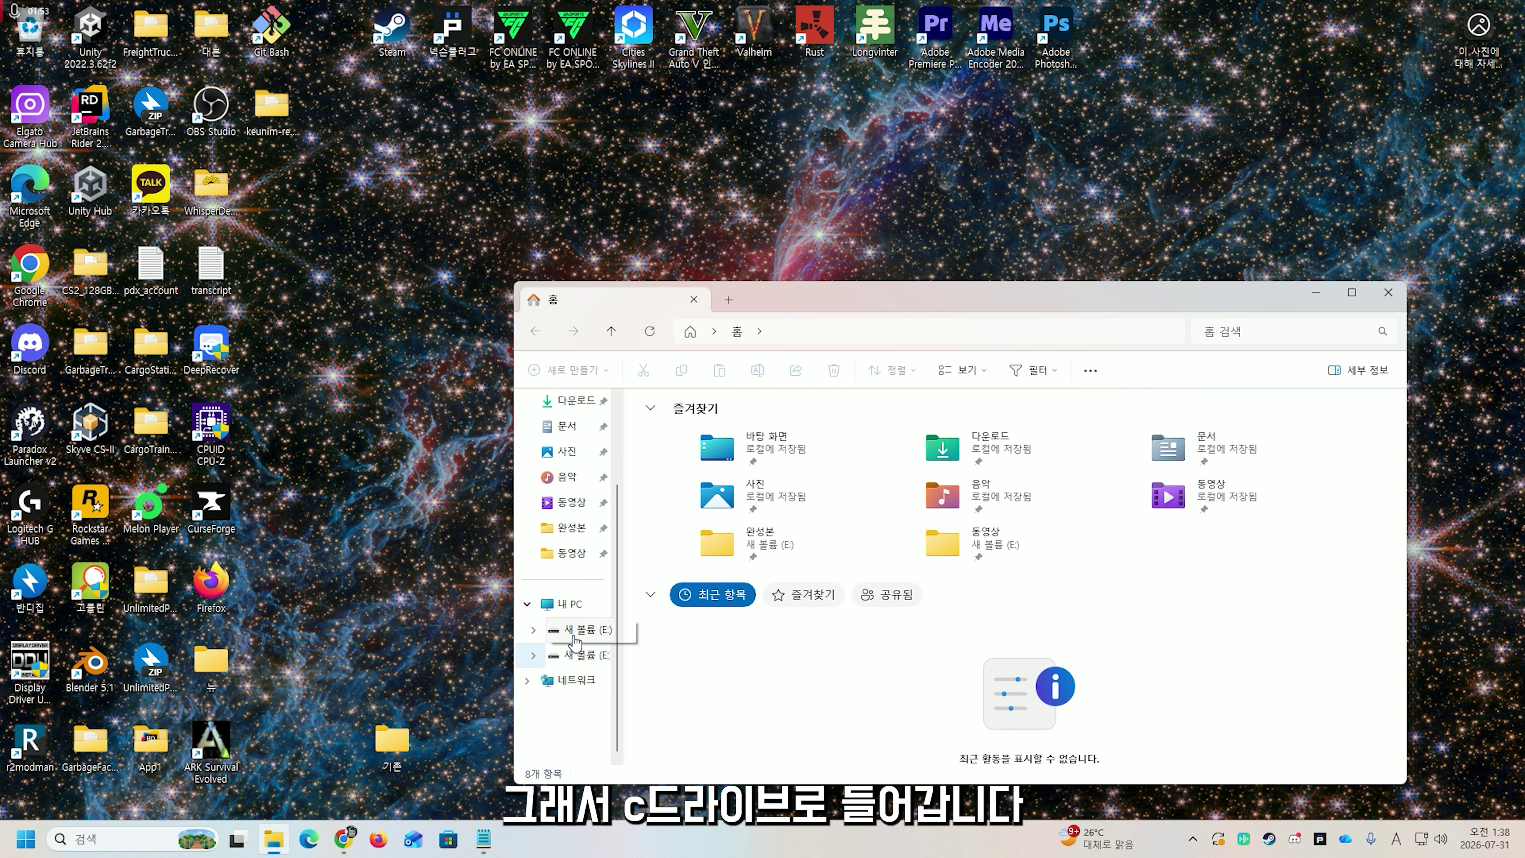
click(574, 632)
In the folder options' view settings, turn off hiding extensions for known file types and apply the change
click(1020, 371)
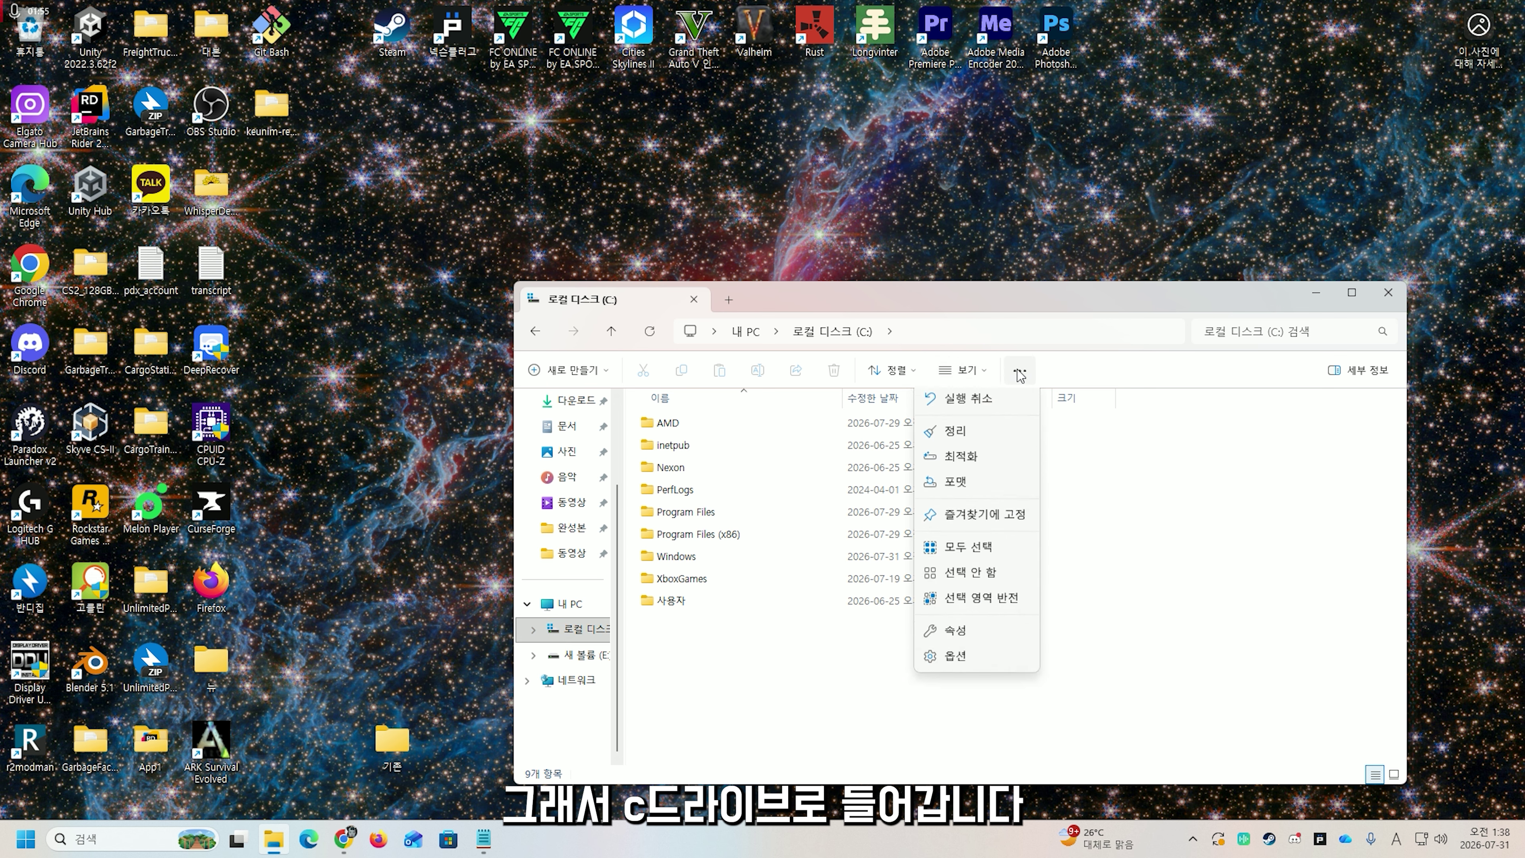
click(974, 664)
click(594, 414)
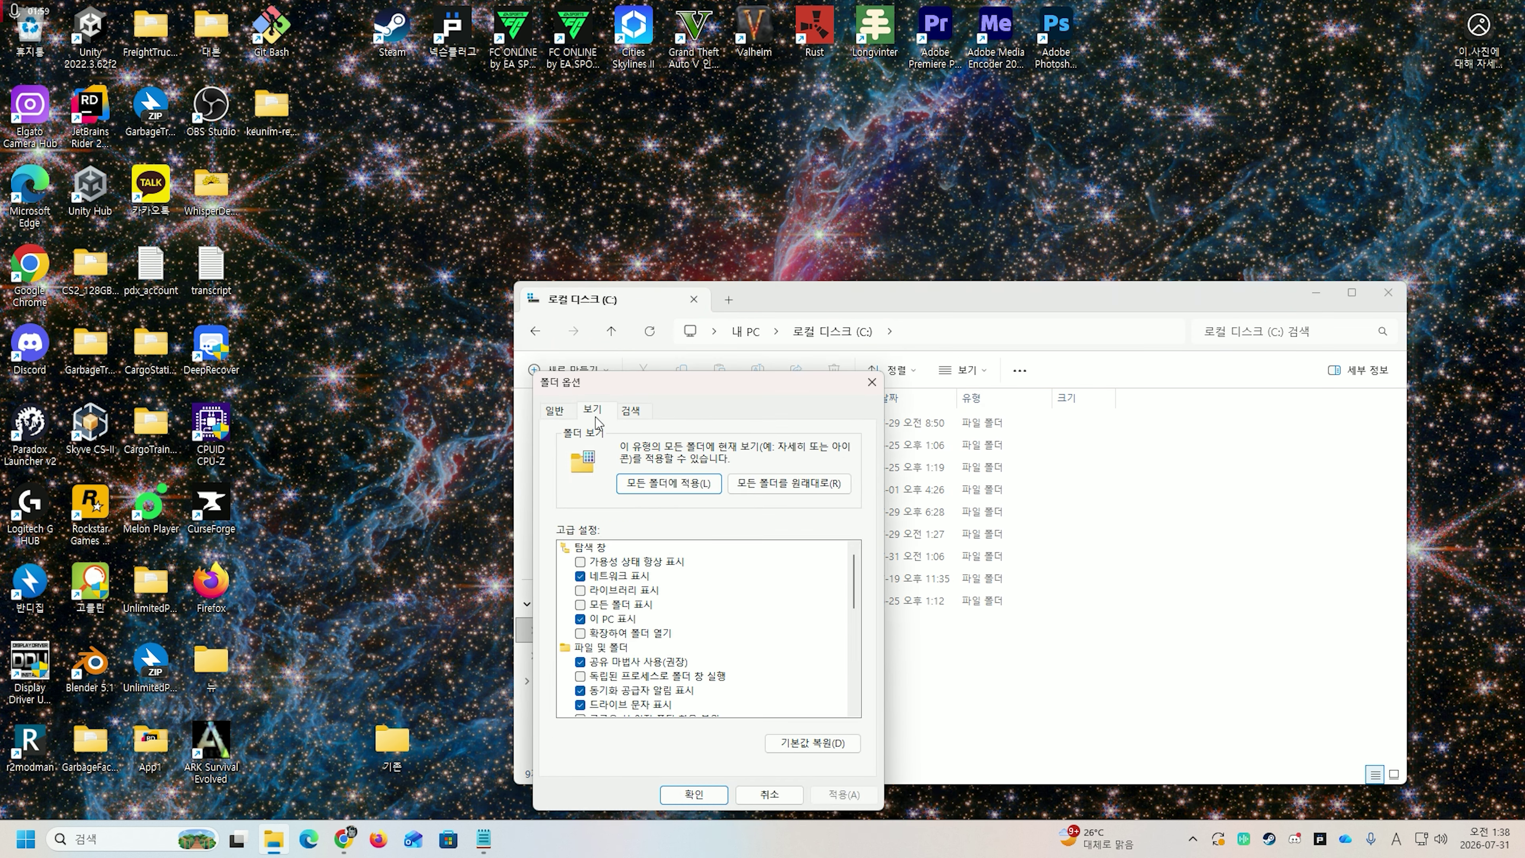
scroll(660, 597, down, 4)
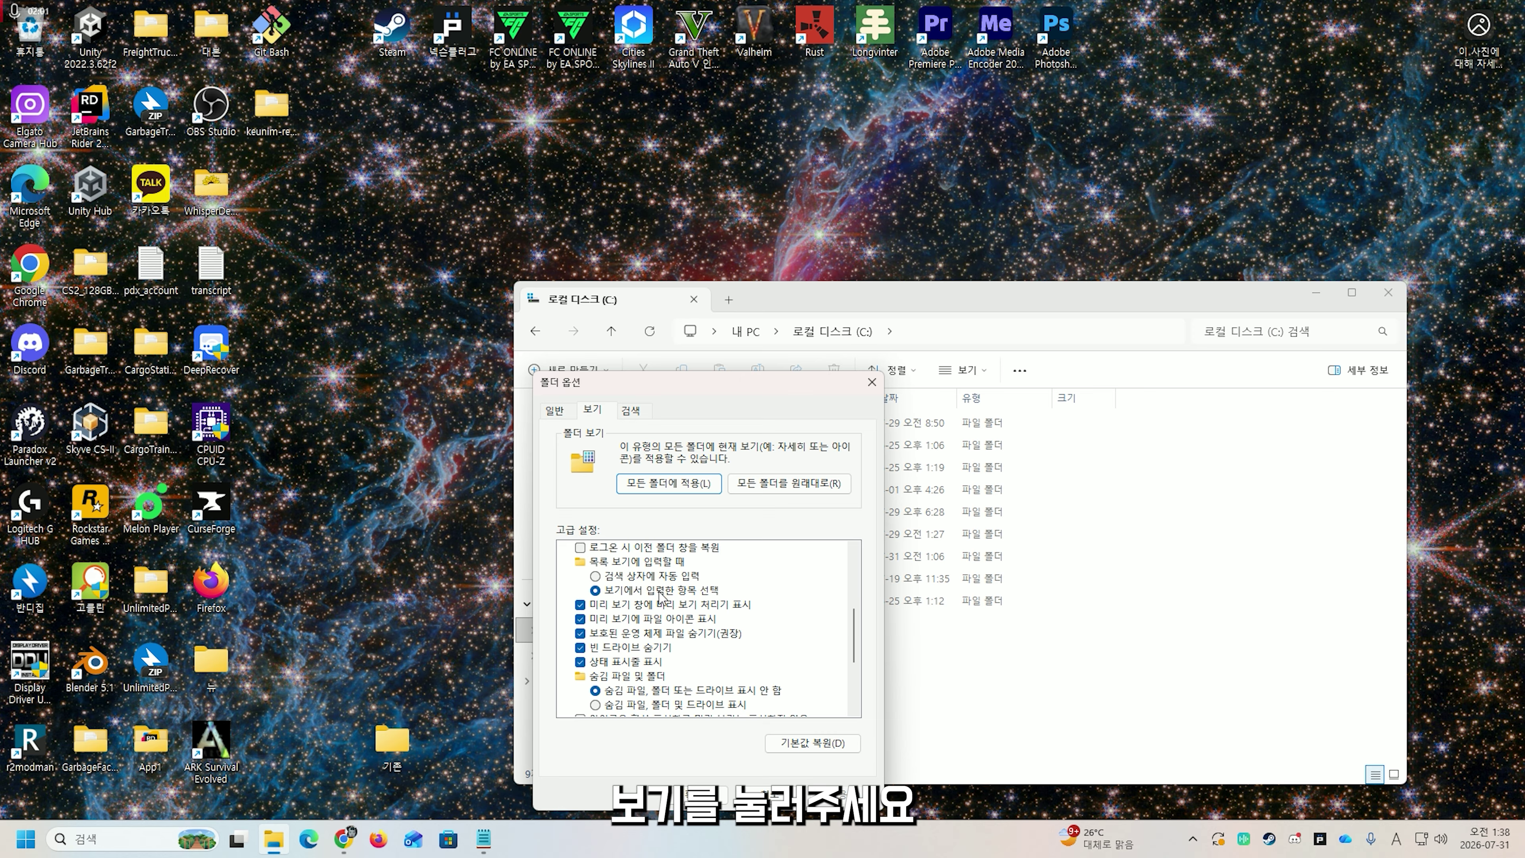
scroll(661, 597, down, 2)
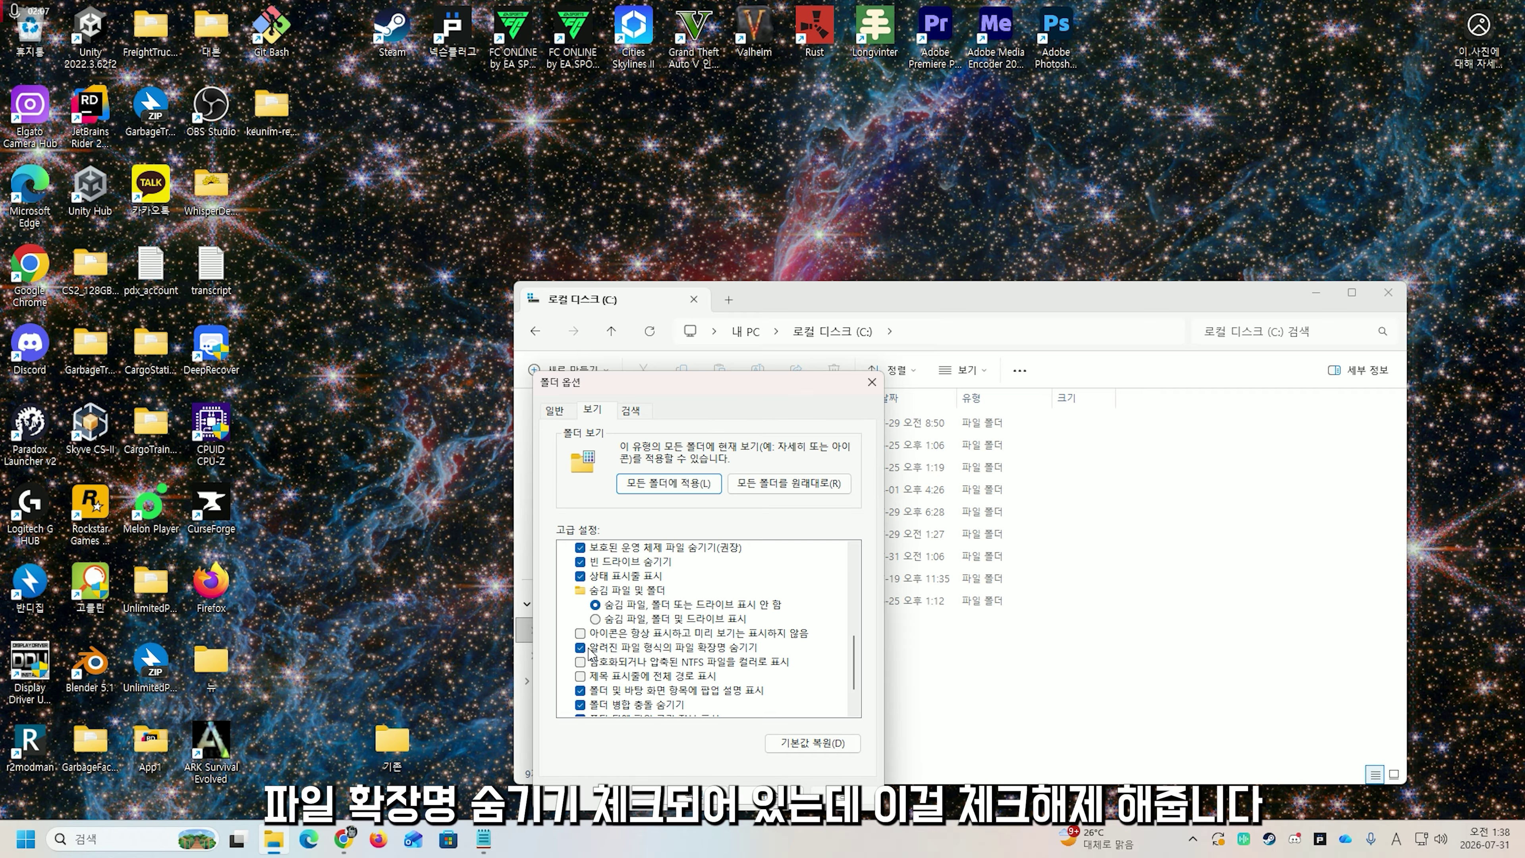
click(582, 649)
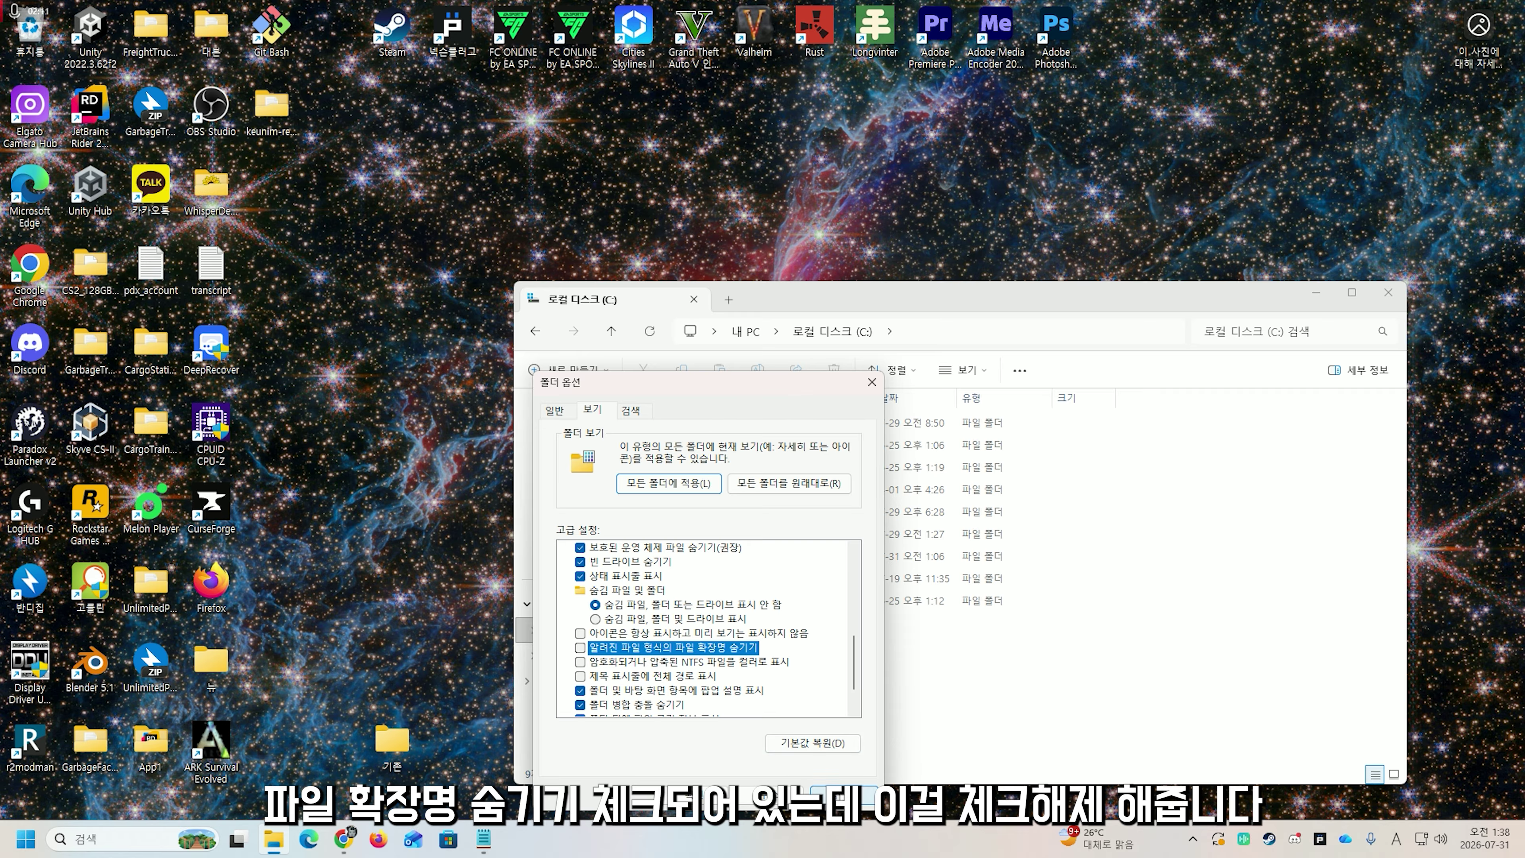
click(841, 794)
click(712, 795)
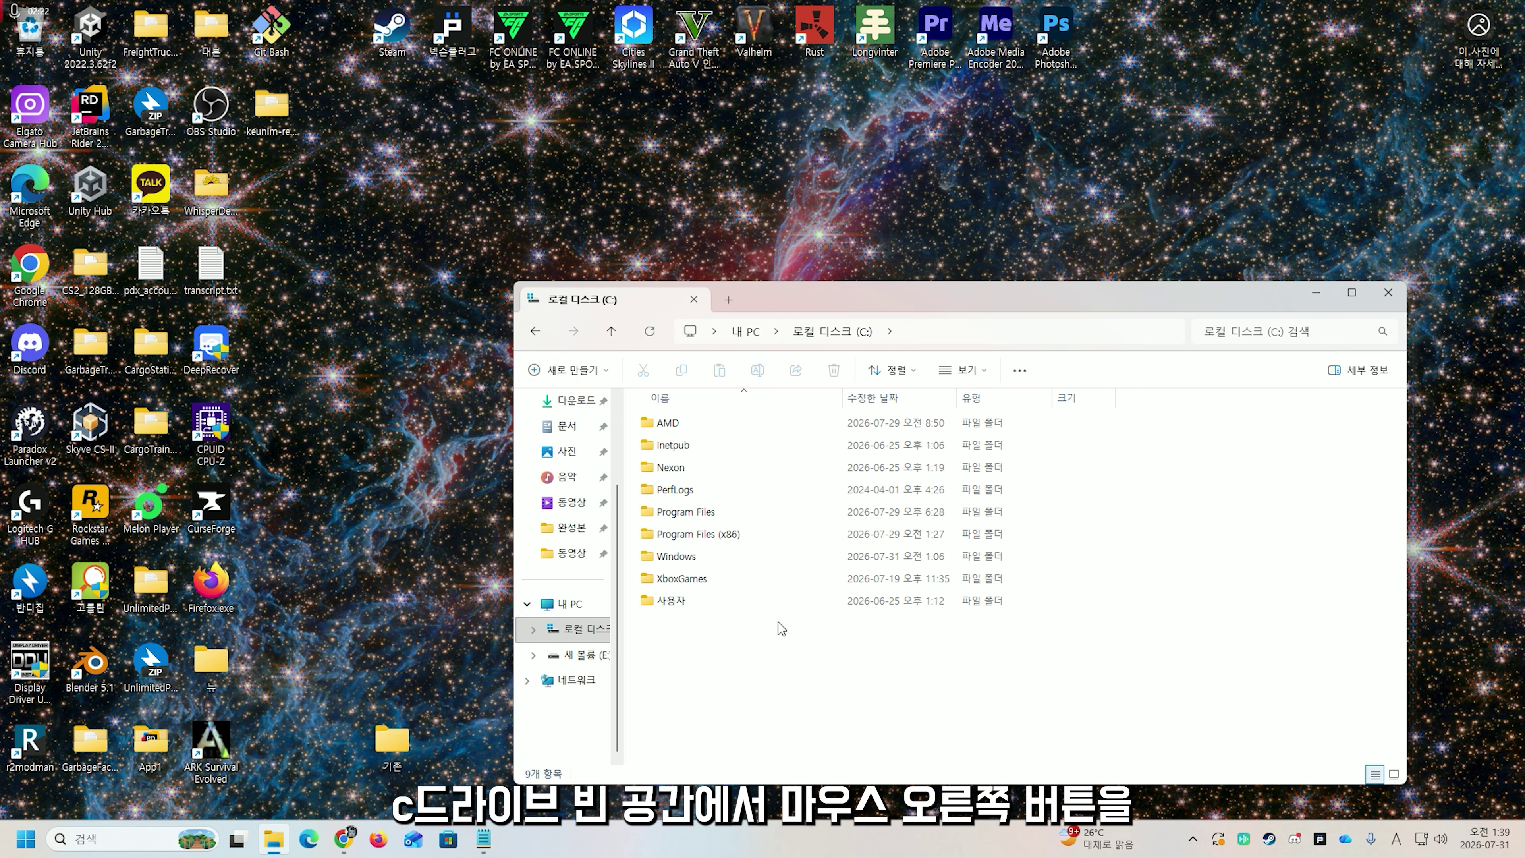
Create a new folder named MincraftServer on the C: drive
right_click(779, 624)
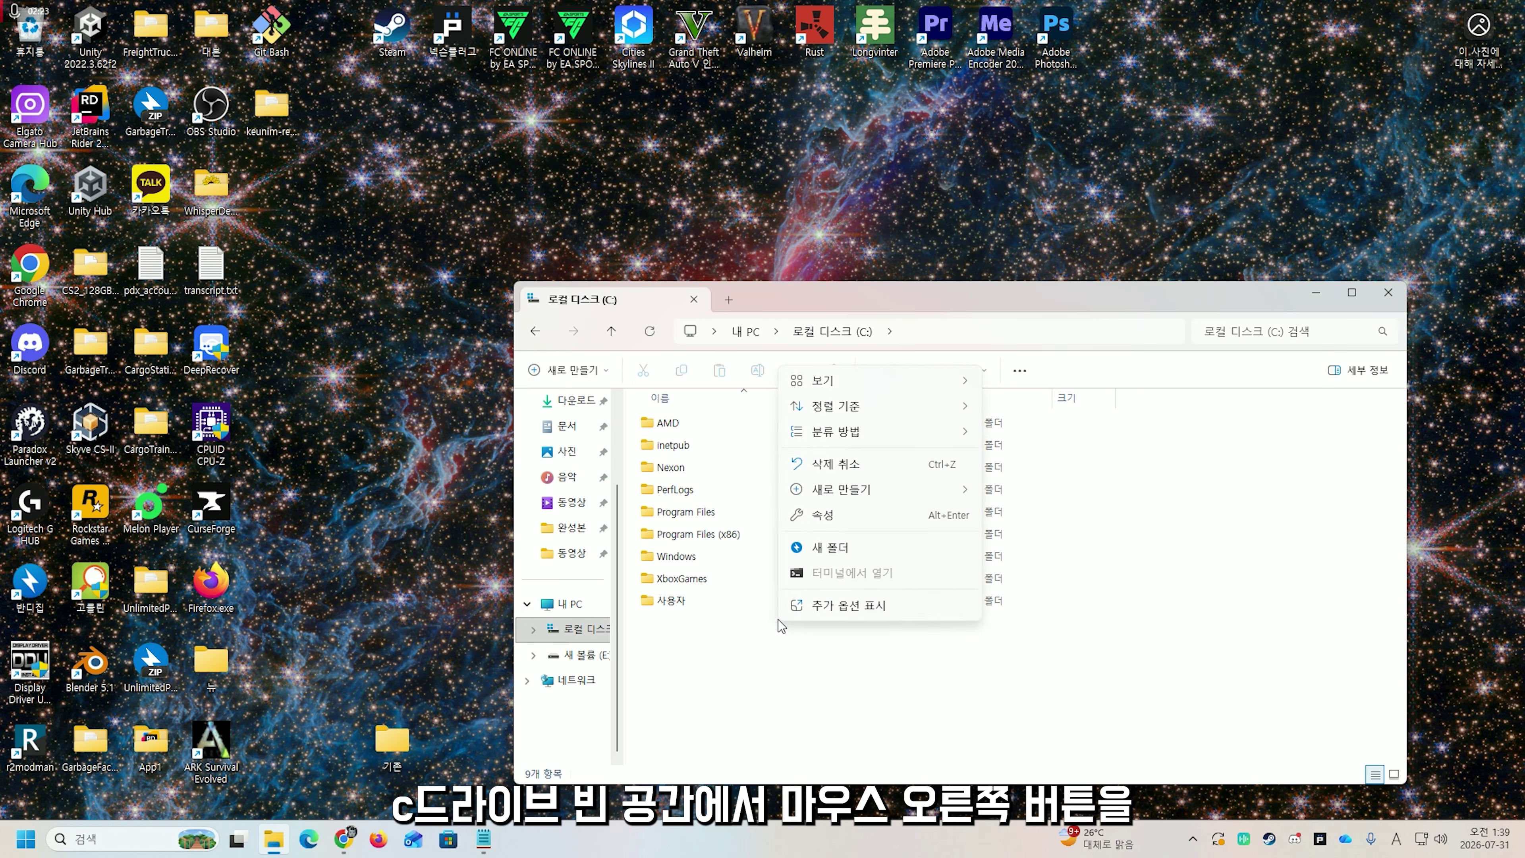
mouse_move(866, 482)
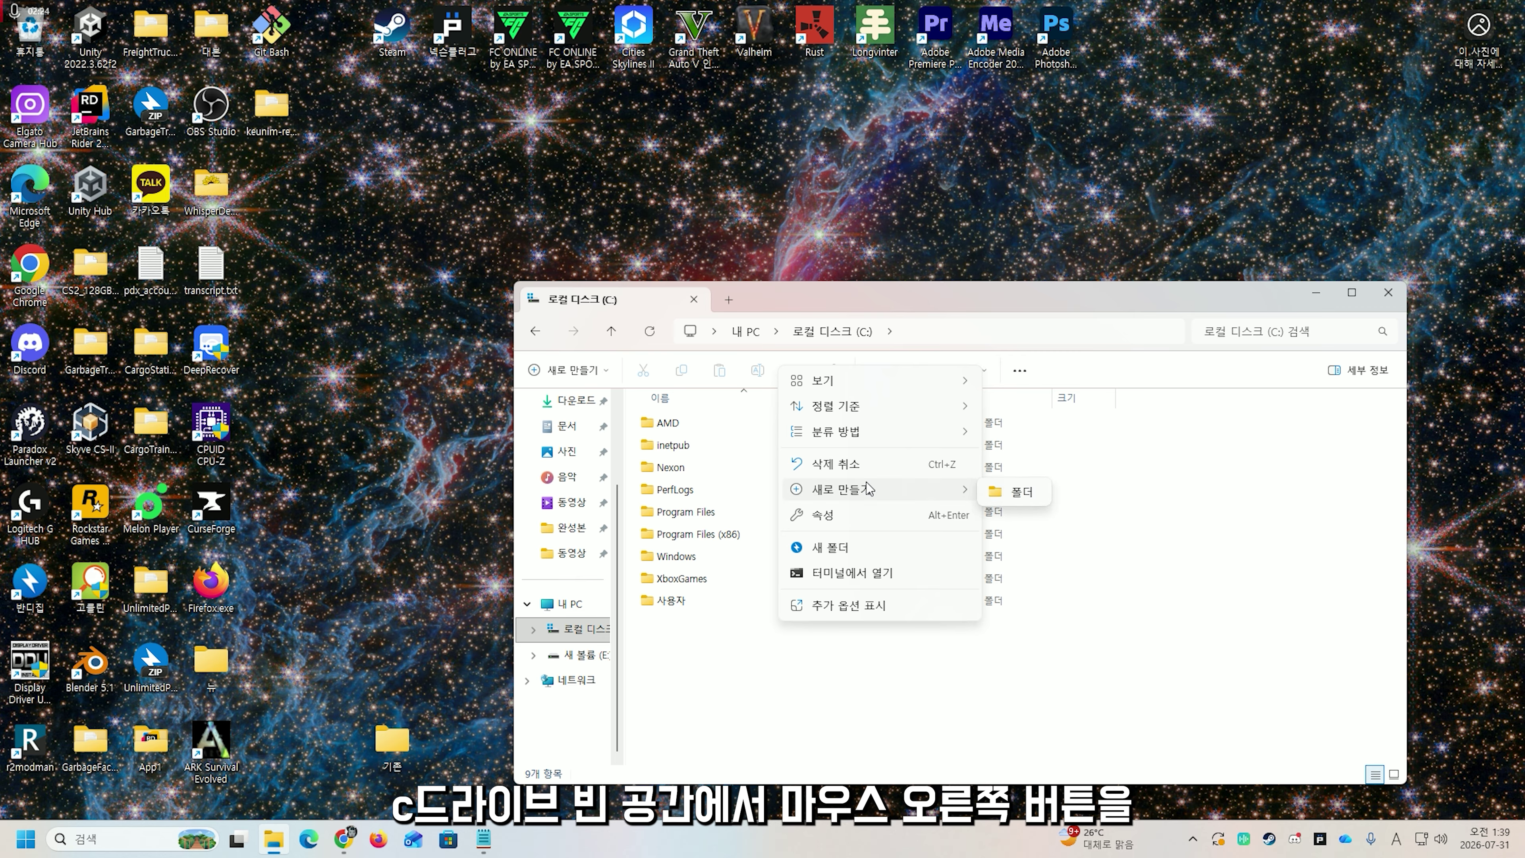
click(1015, 491)
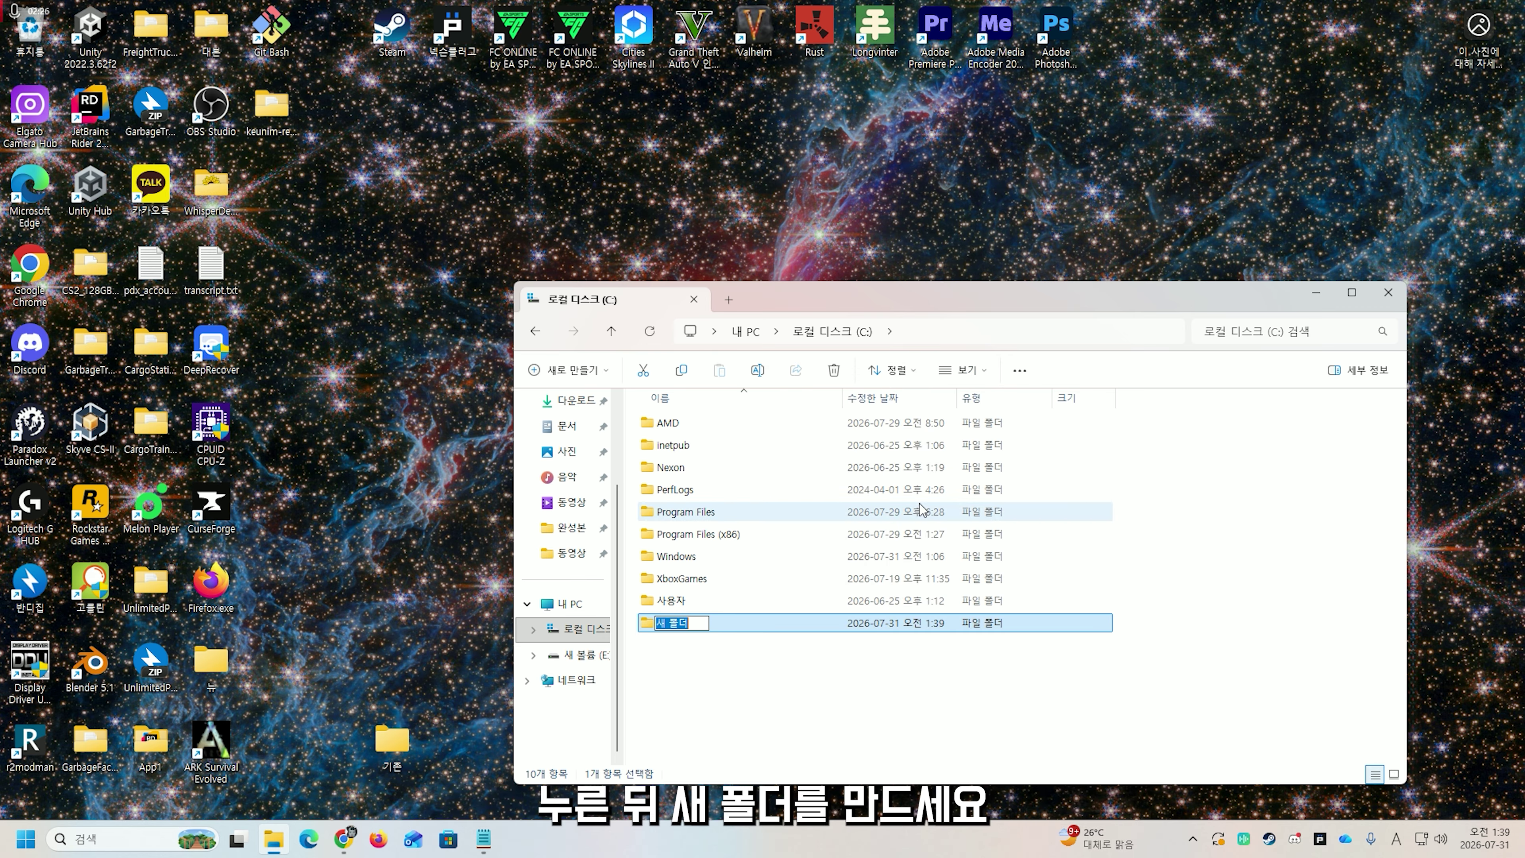
text(Minc)
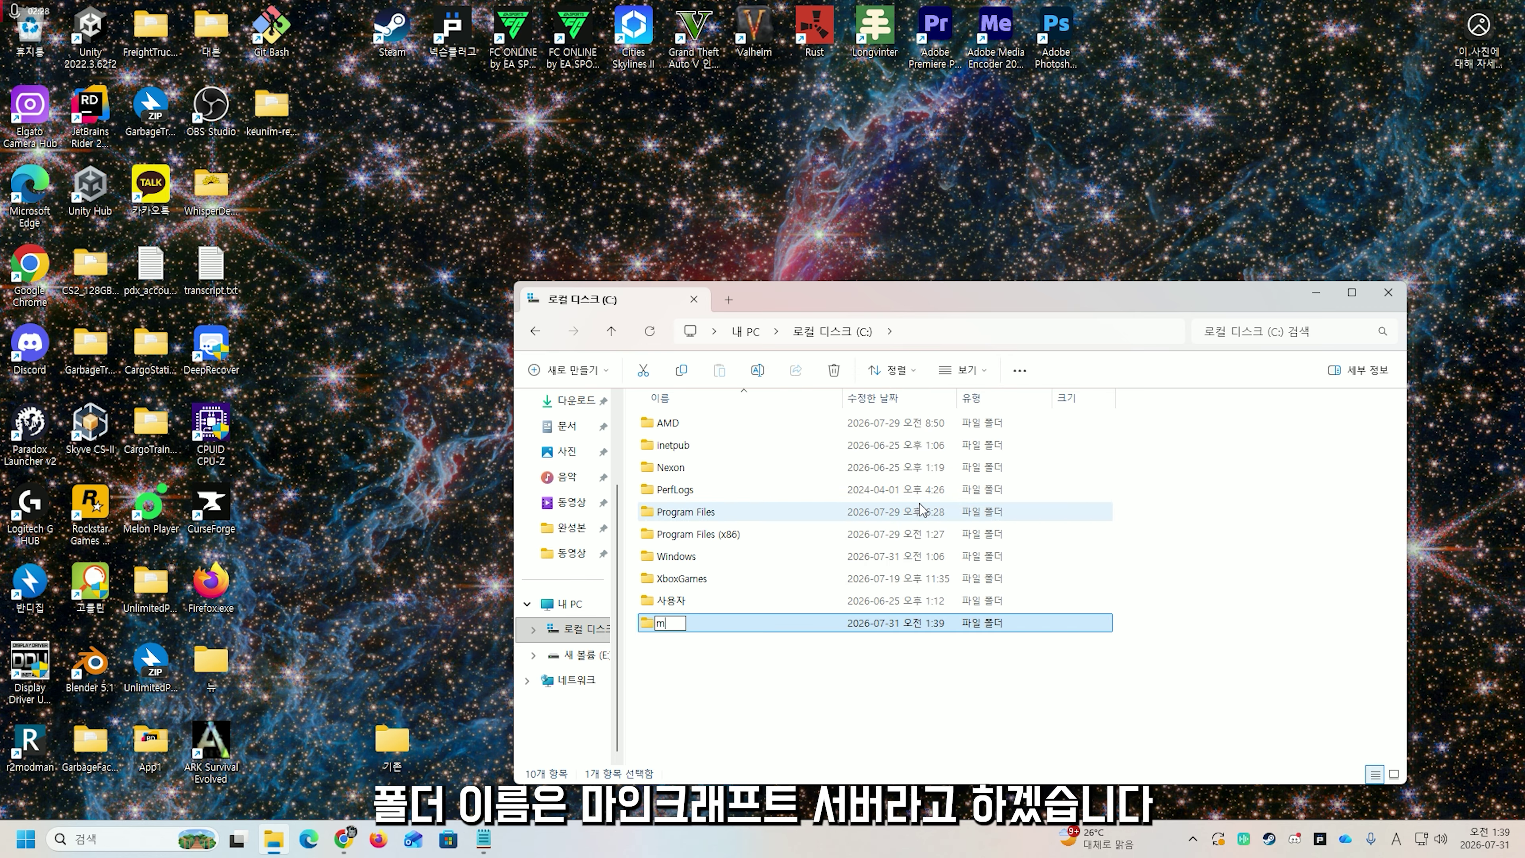
text(raftServer)
key(Hangul)
key(Return)
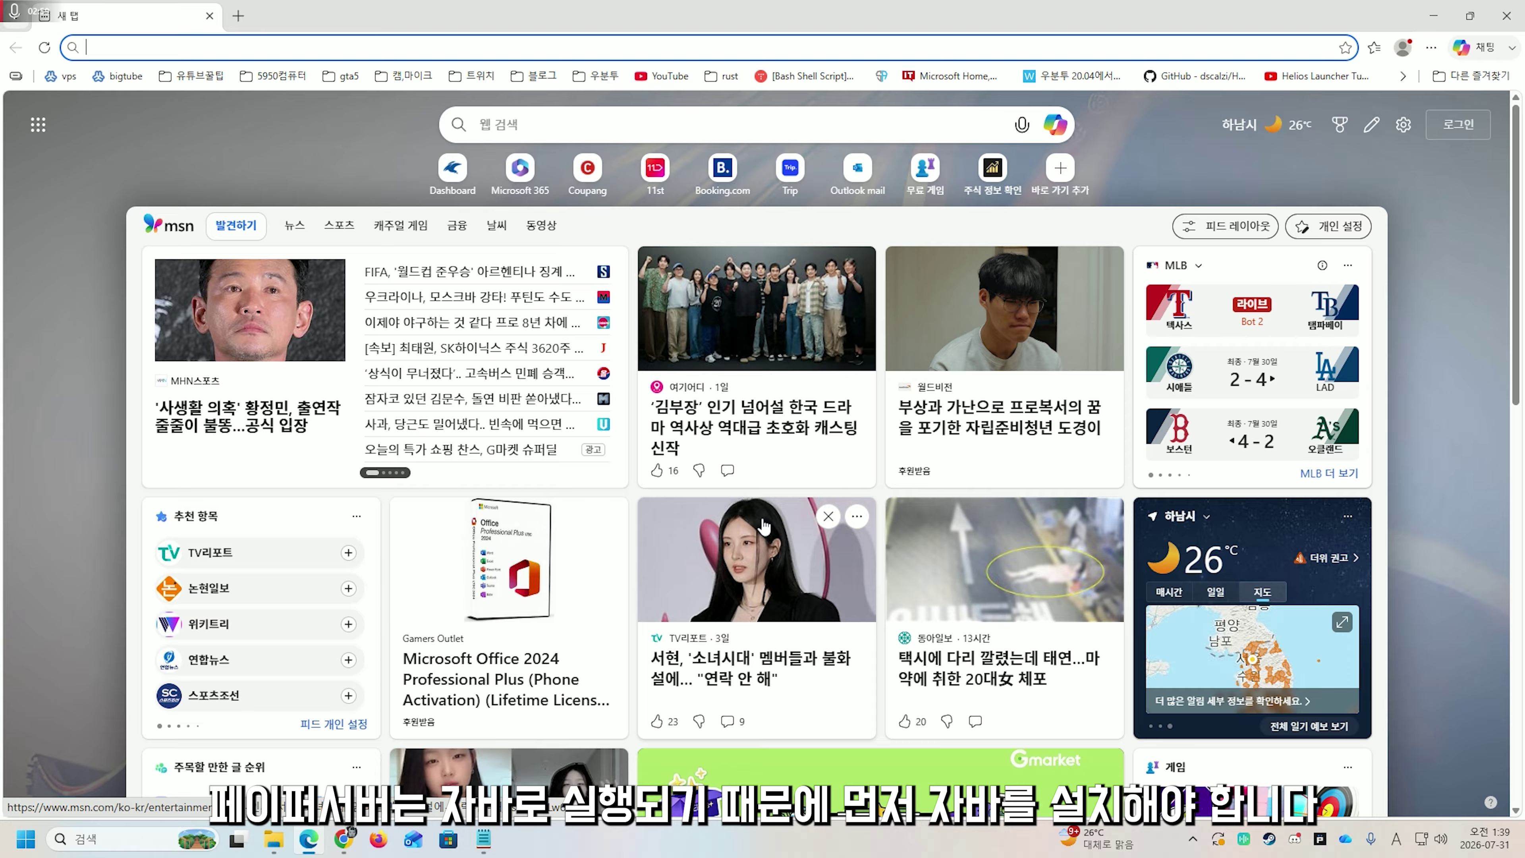
In the Edge browser, open java.com and accept all cookies
text(java.co)
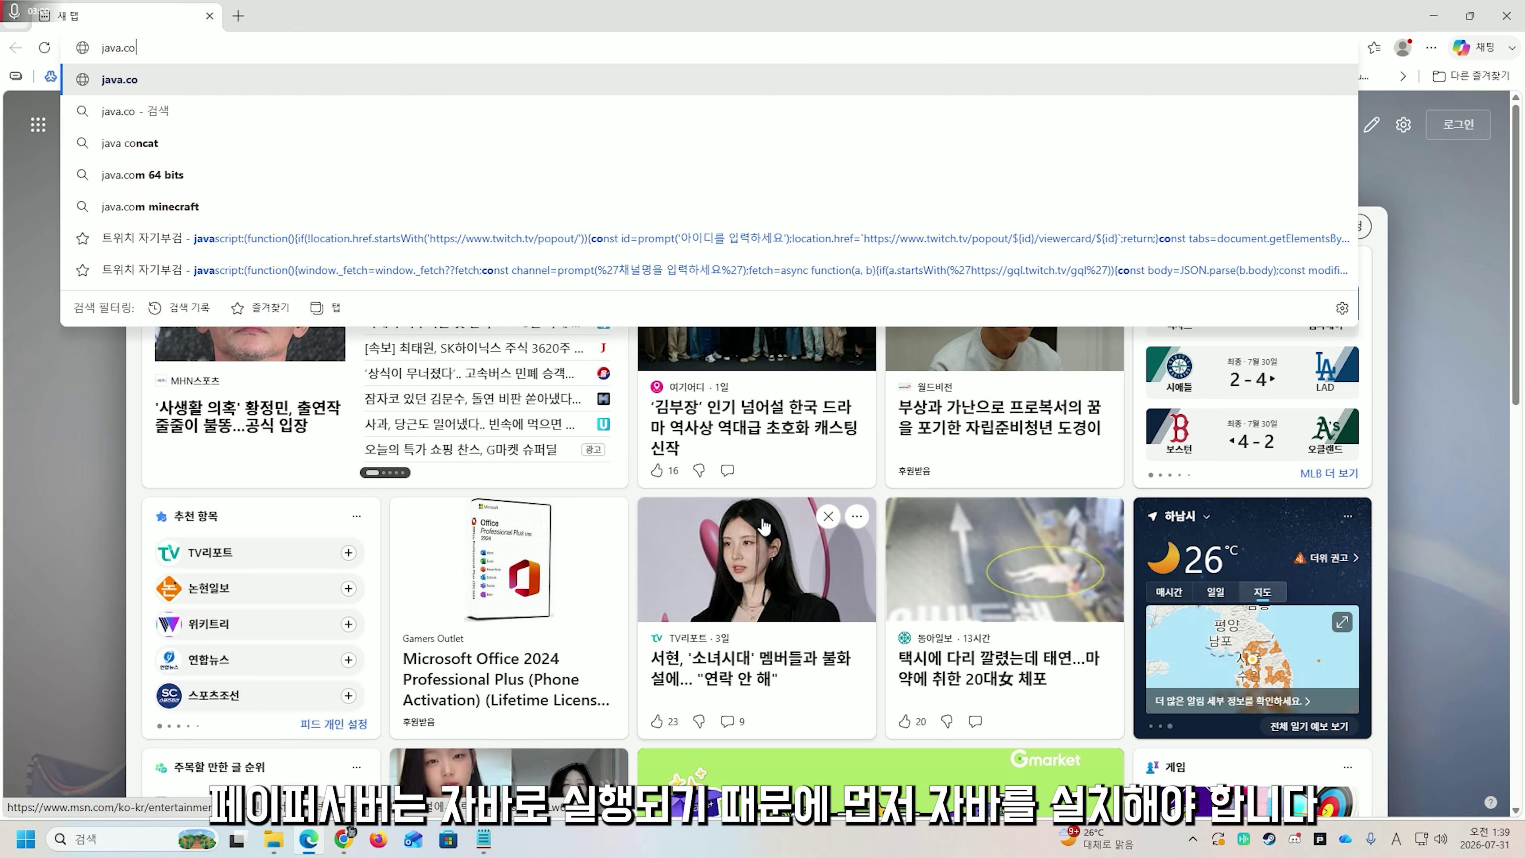
text(m)
key(Return)
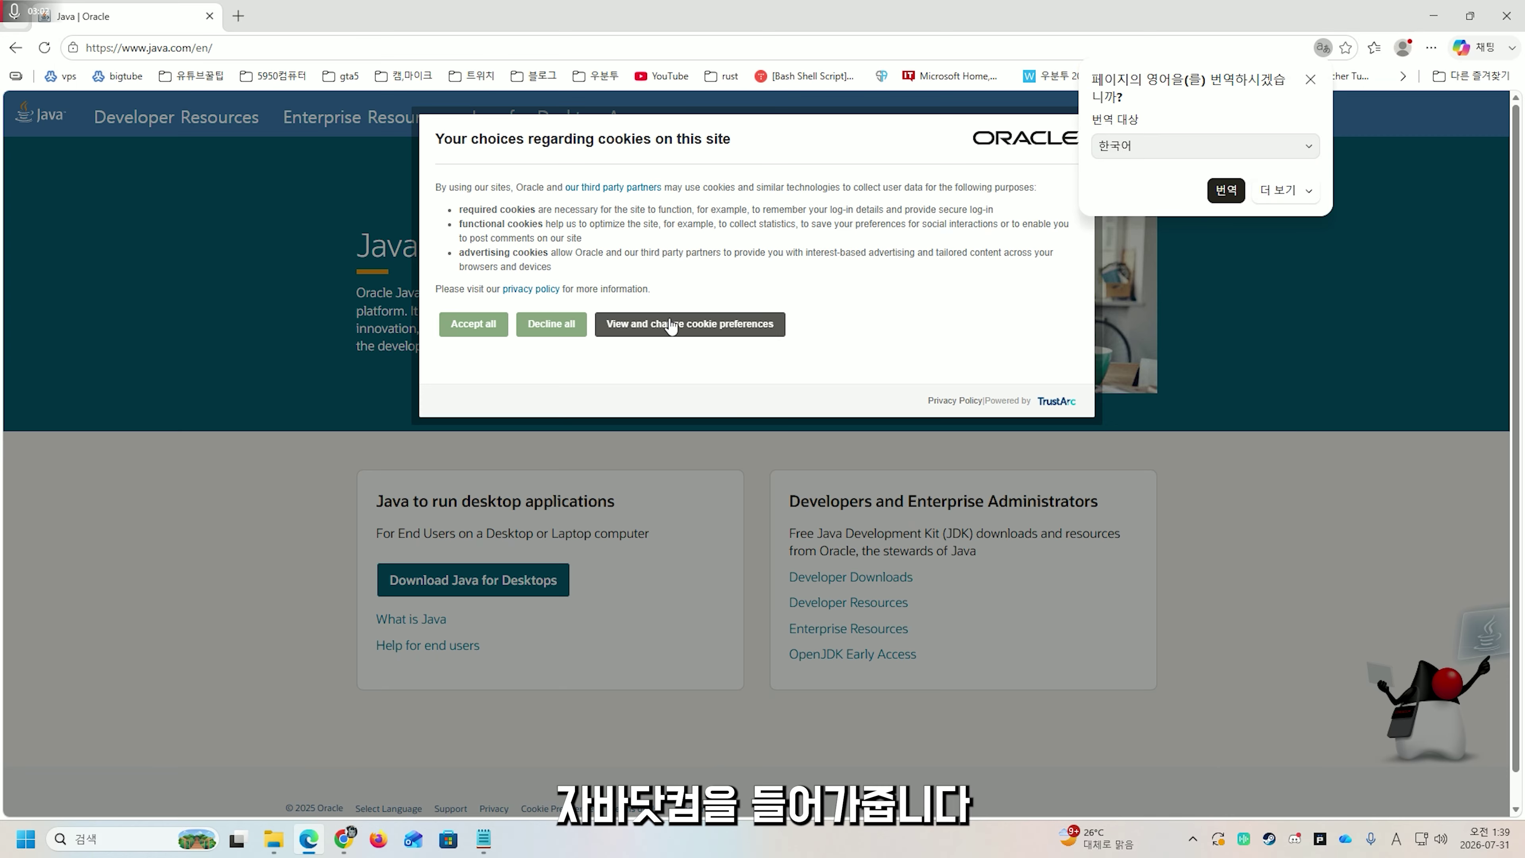
click(491, 329)
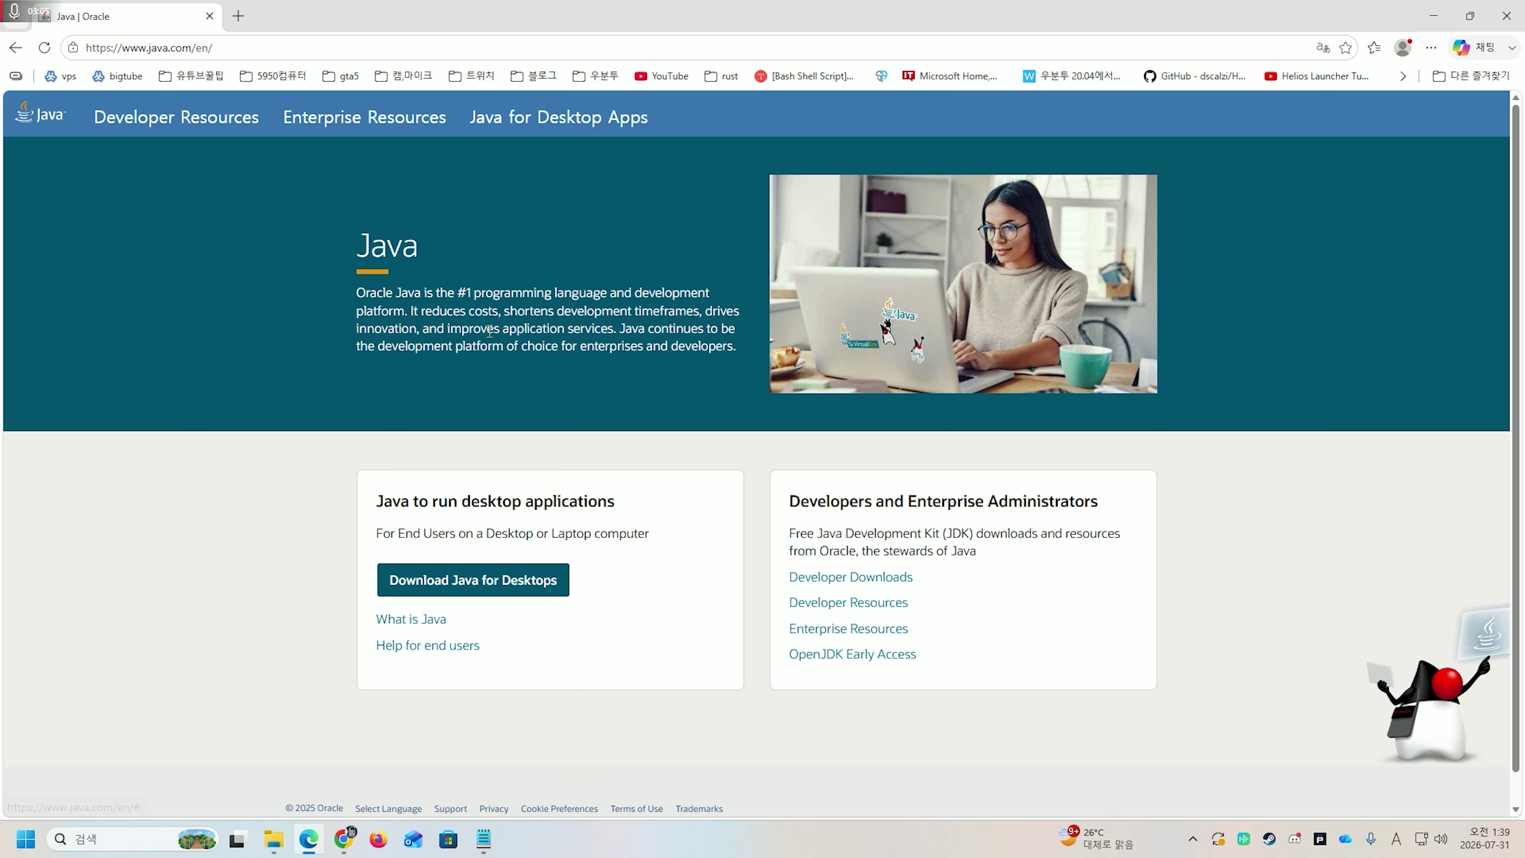
Download the Java for Desktops installer, Version 8 Update 501, from the Java site
click(489, 586)
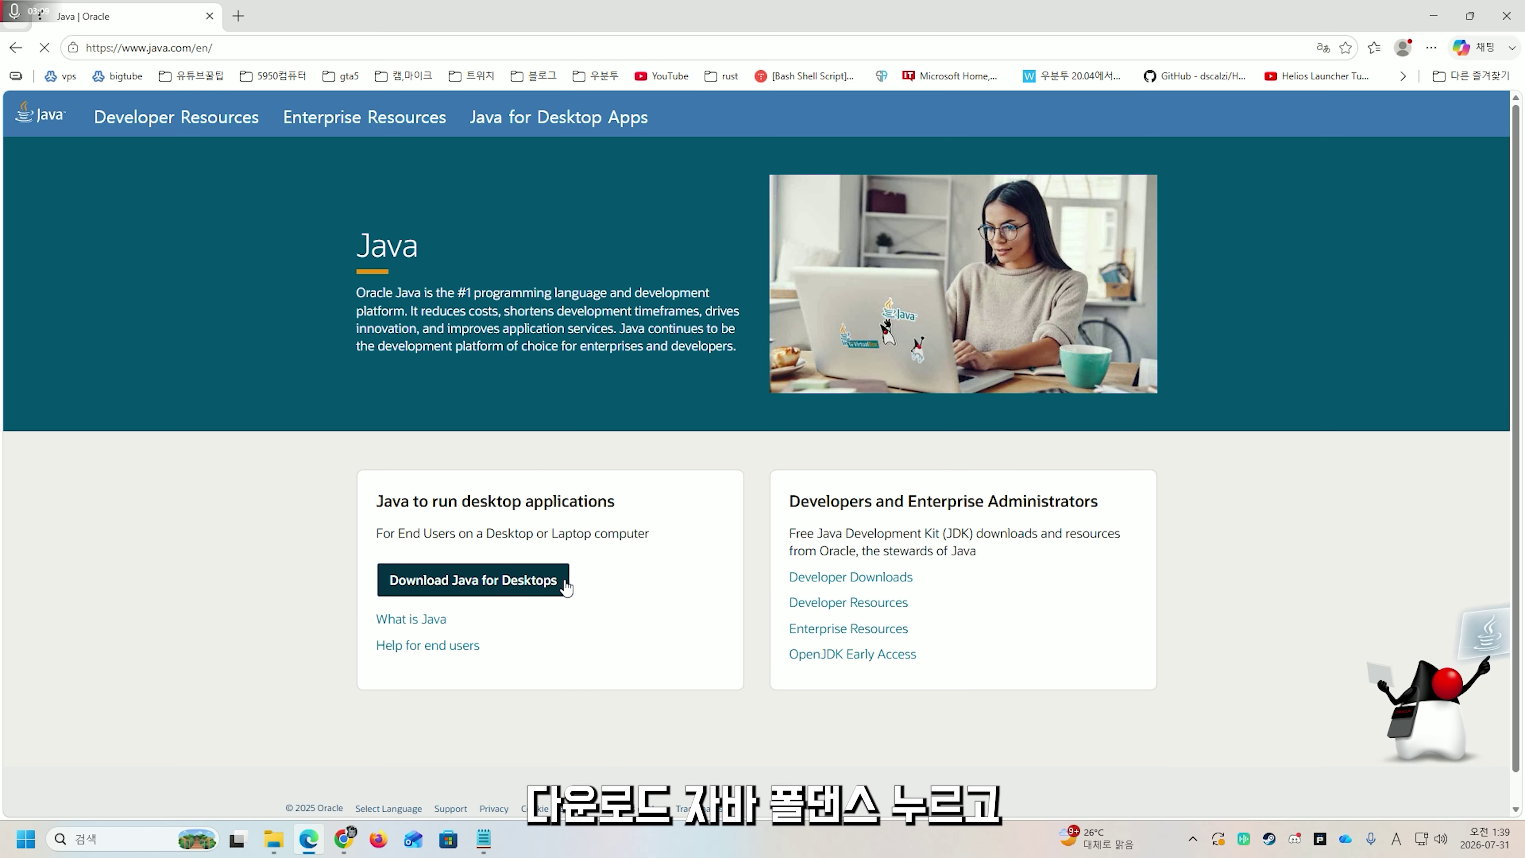
scroll(893, 514, down, 1)
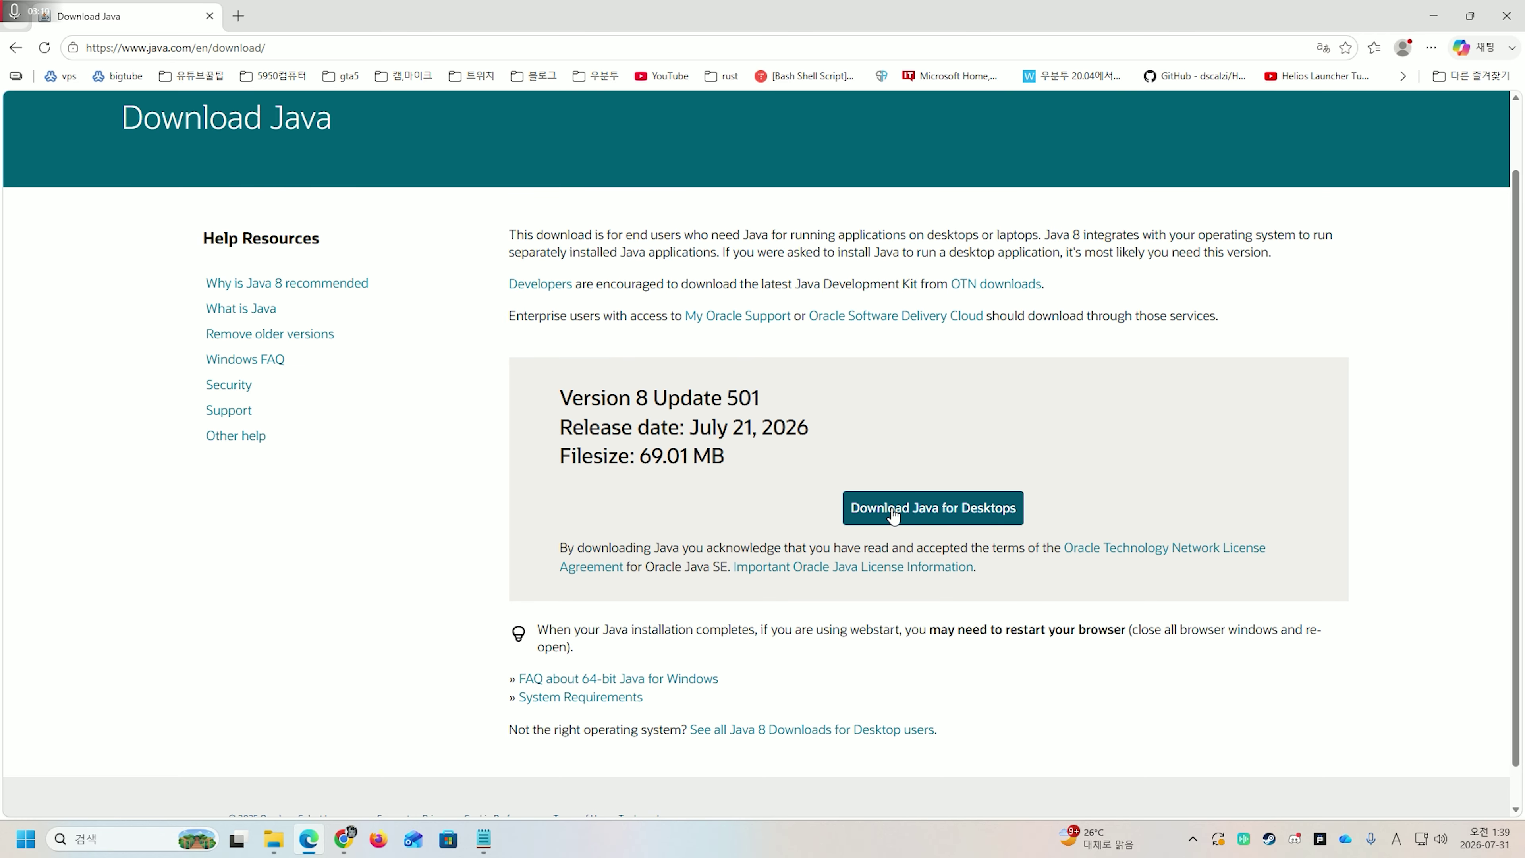
click(901, 517)
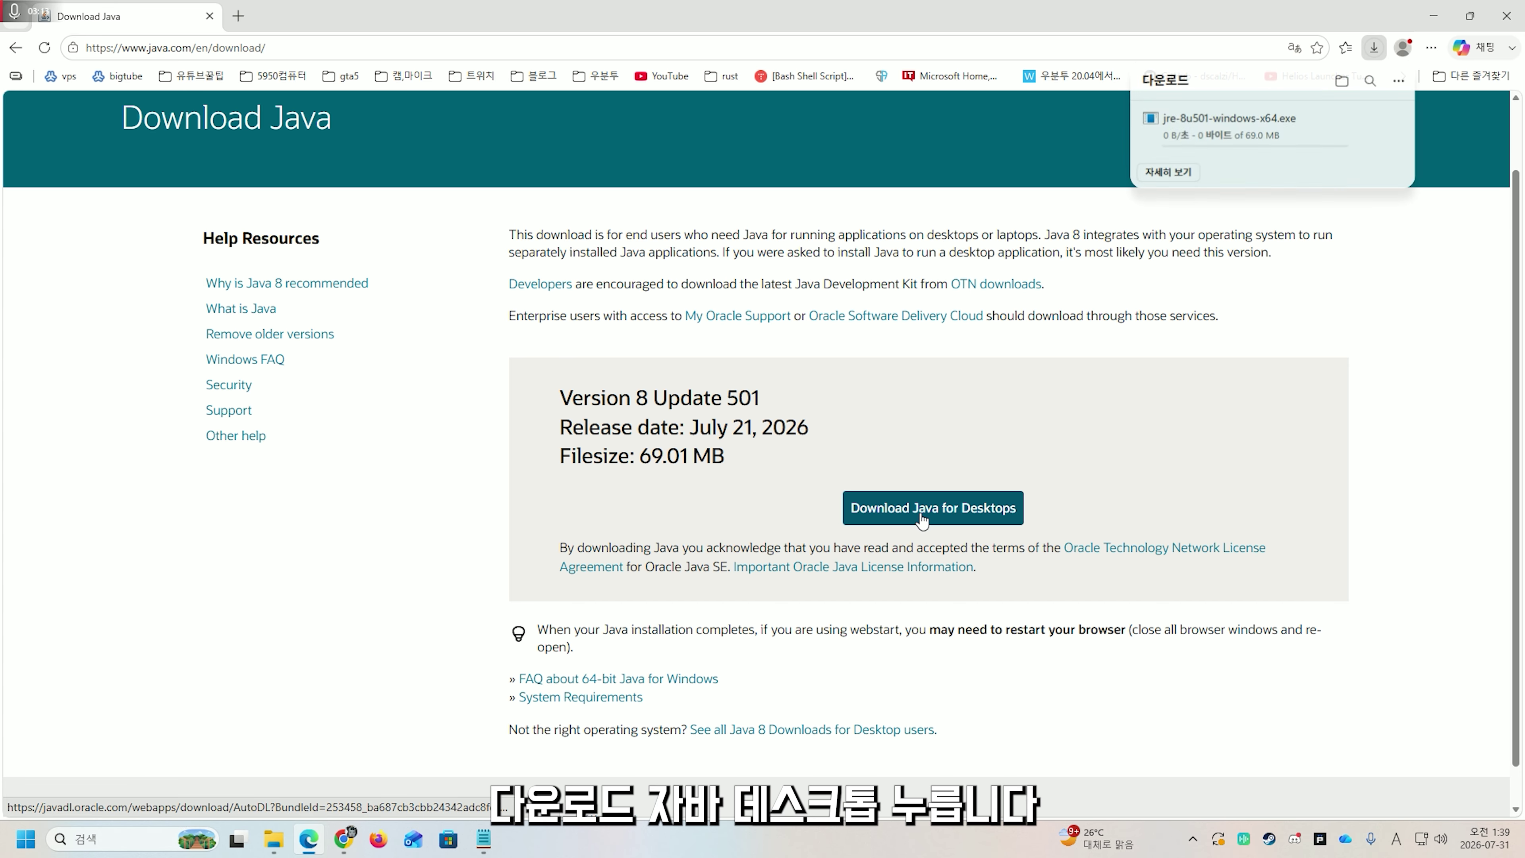
Run the downloaded Java installer, allow it to make changes to the device, and install Java with the default destination folder
click(1198, 137)
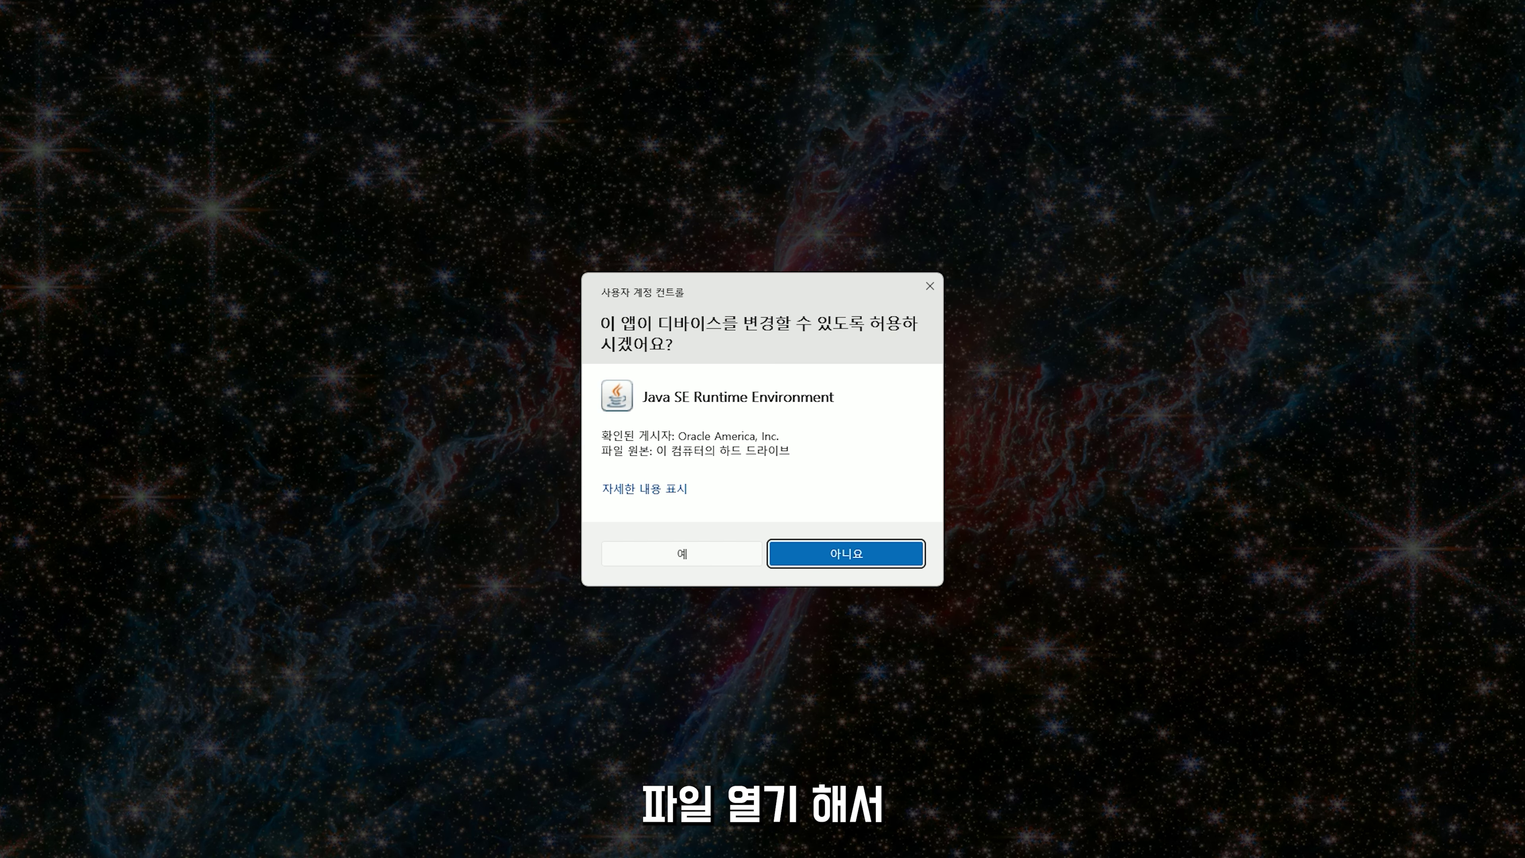
click(701, 550)
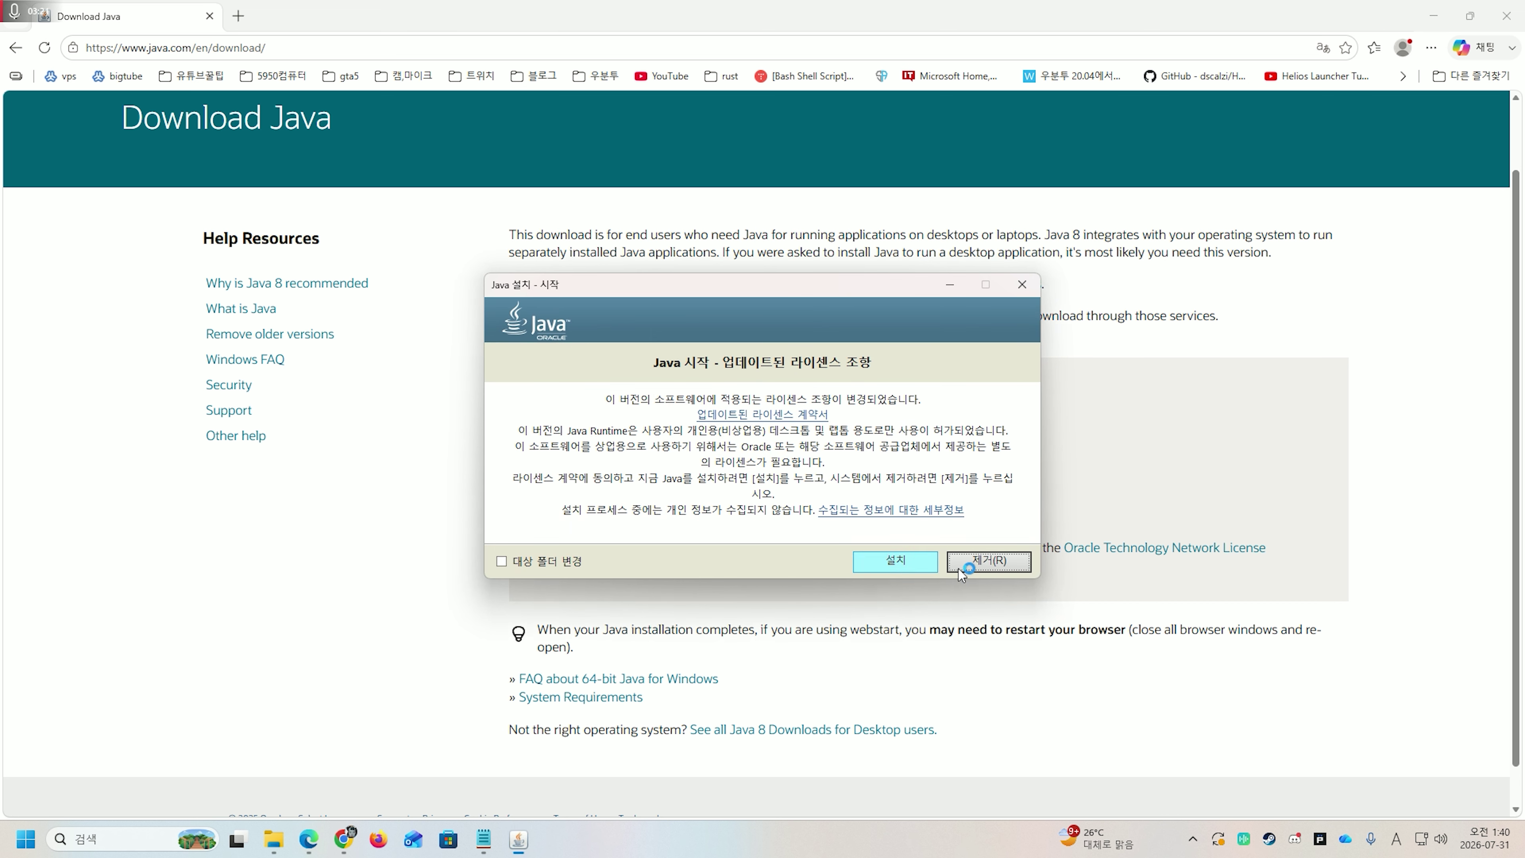
click(919, 562)
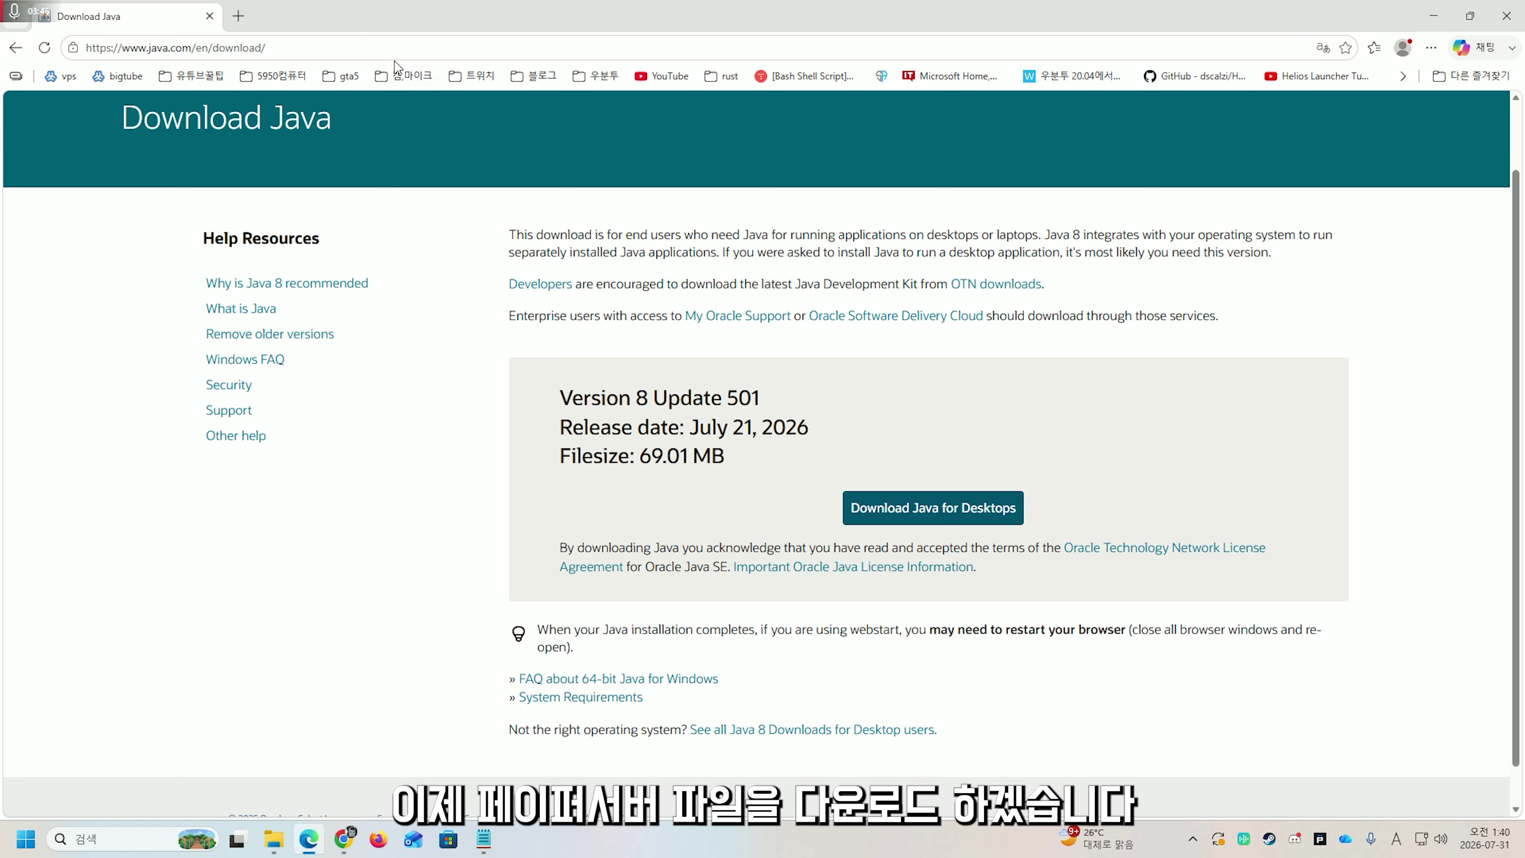
Search the web for papermc and open the official PaperMC home page
click(394, 47)
text(p)
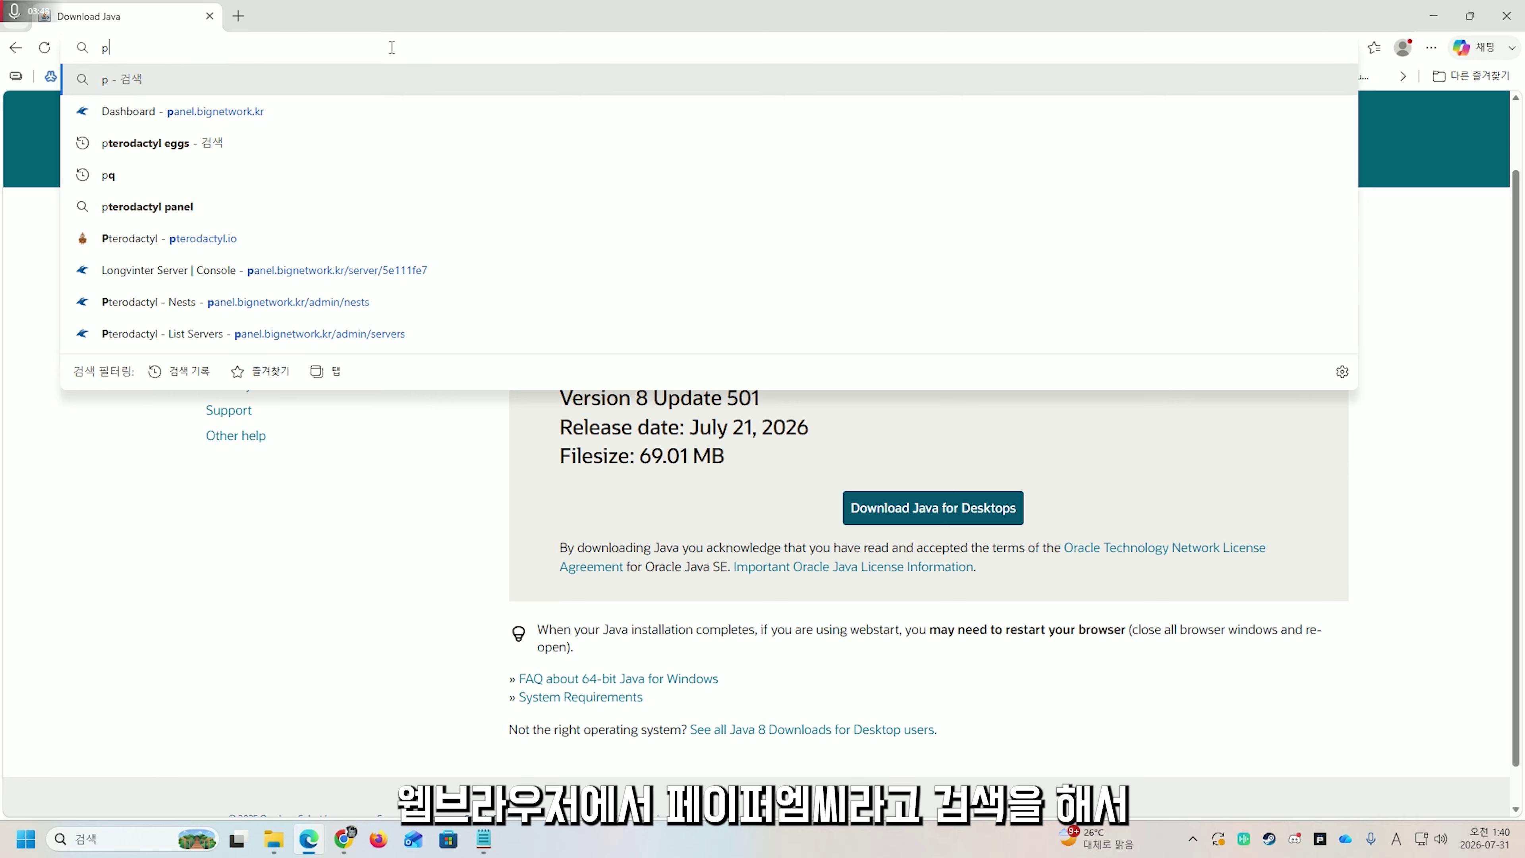
text(apermc)
key(Return)
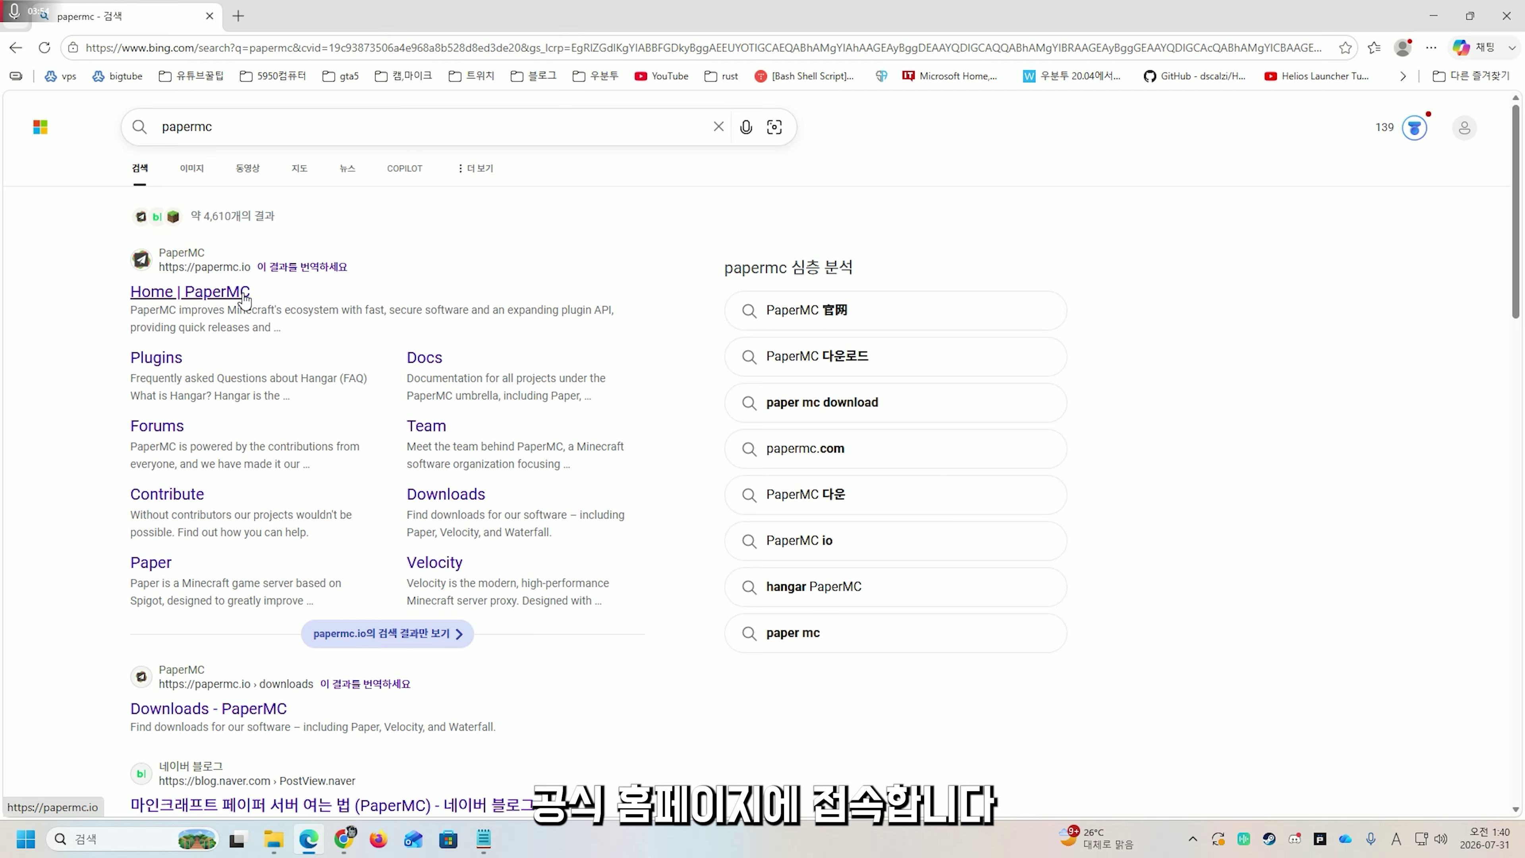
click(244, 295)
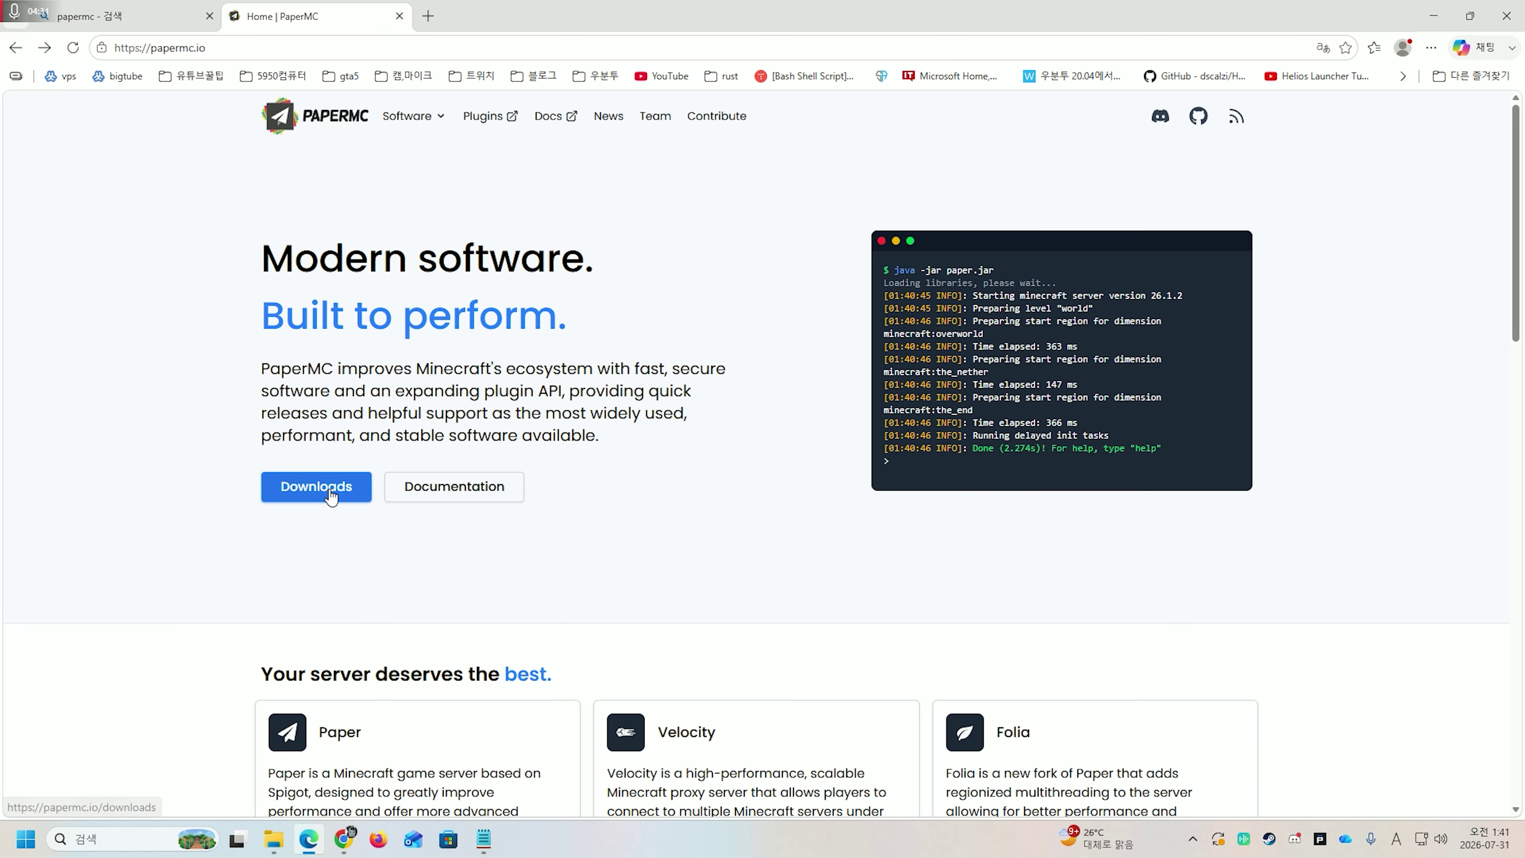
Download Paper 26.2 build #87 from the PaperMC downloads and keep the flagged jar file
click(317, 487)
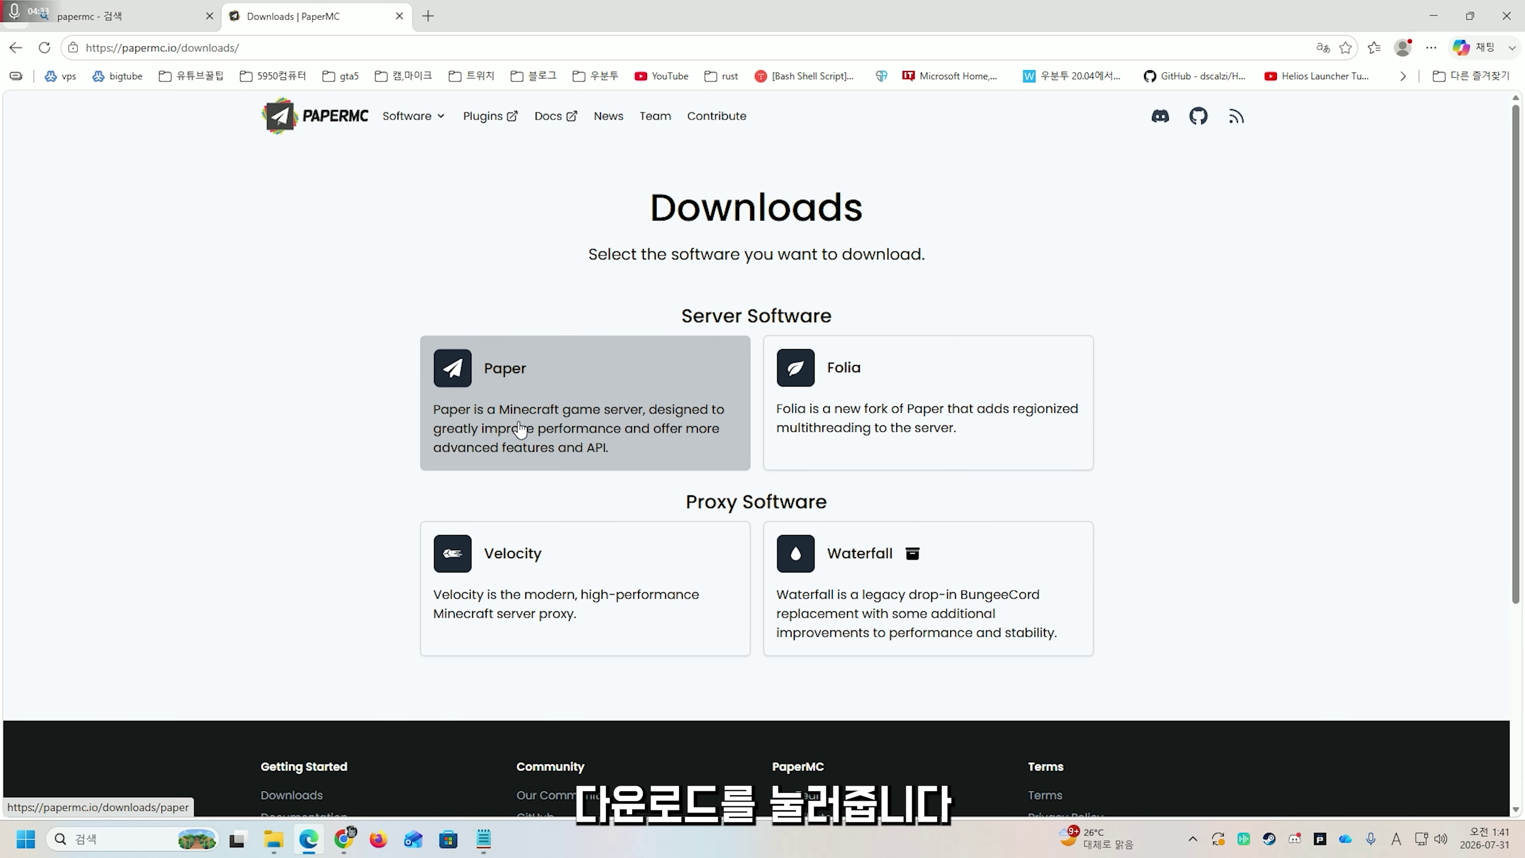
click(520, 429)
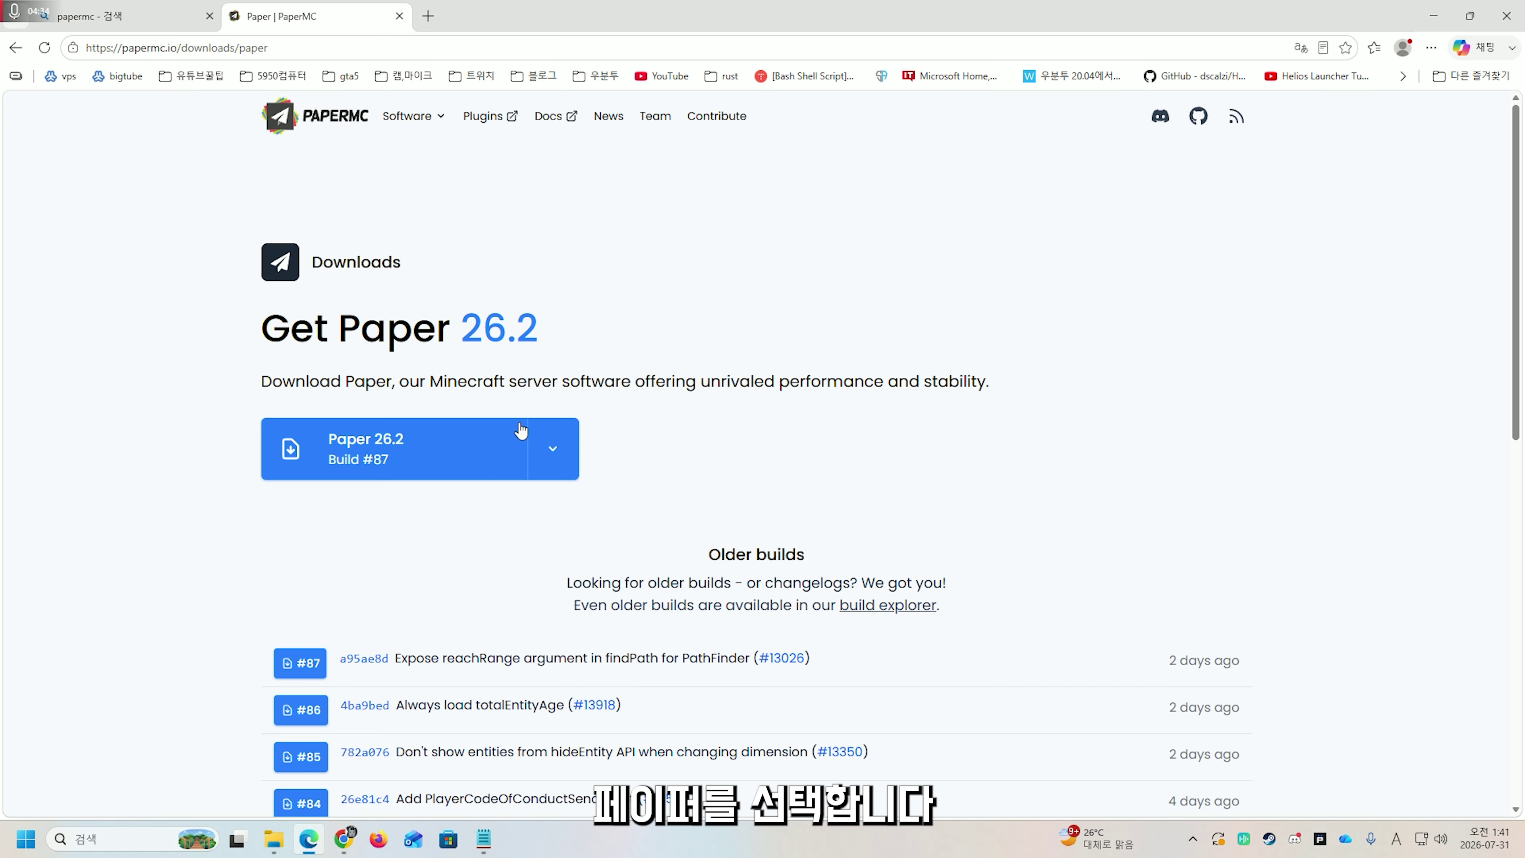
click(490, 437)
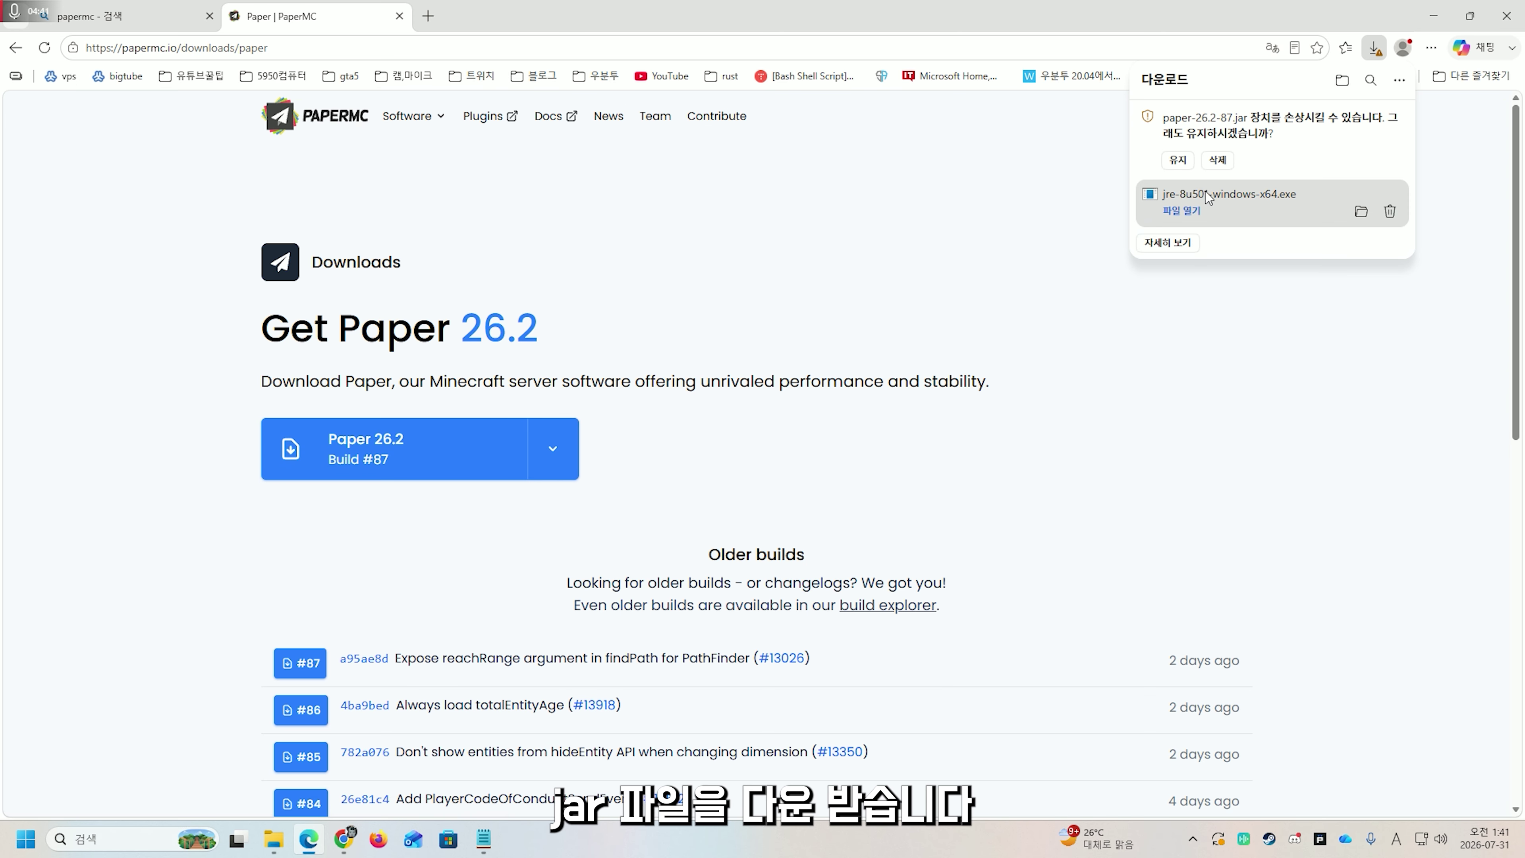
click(1176, 164)
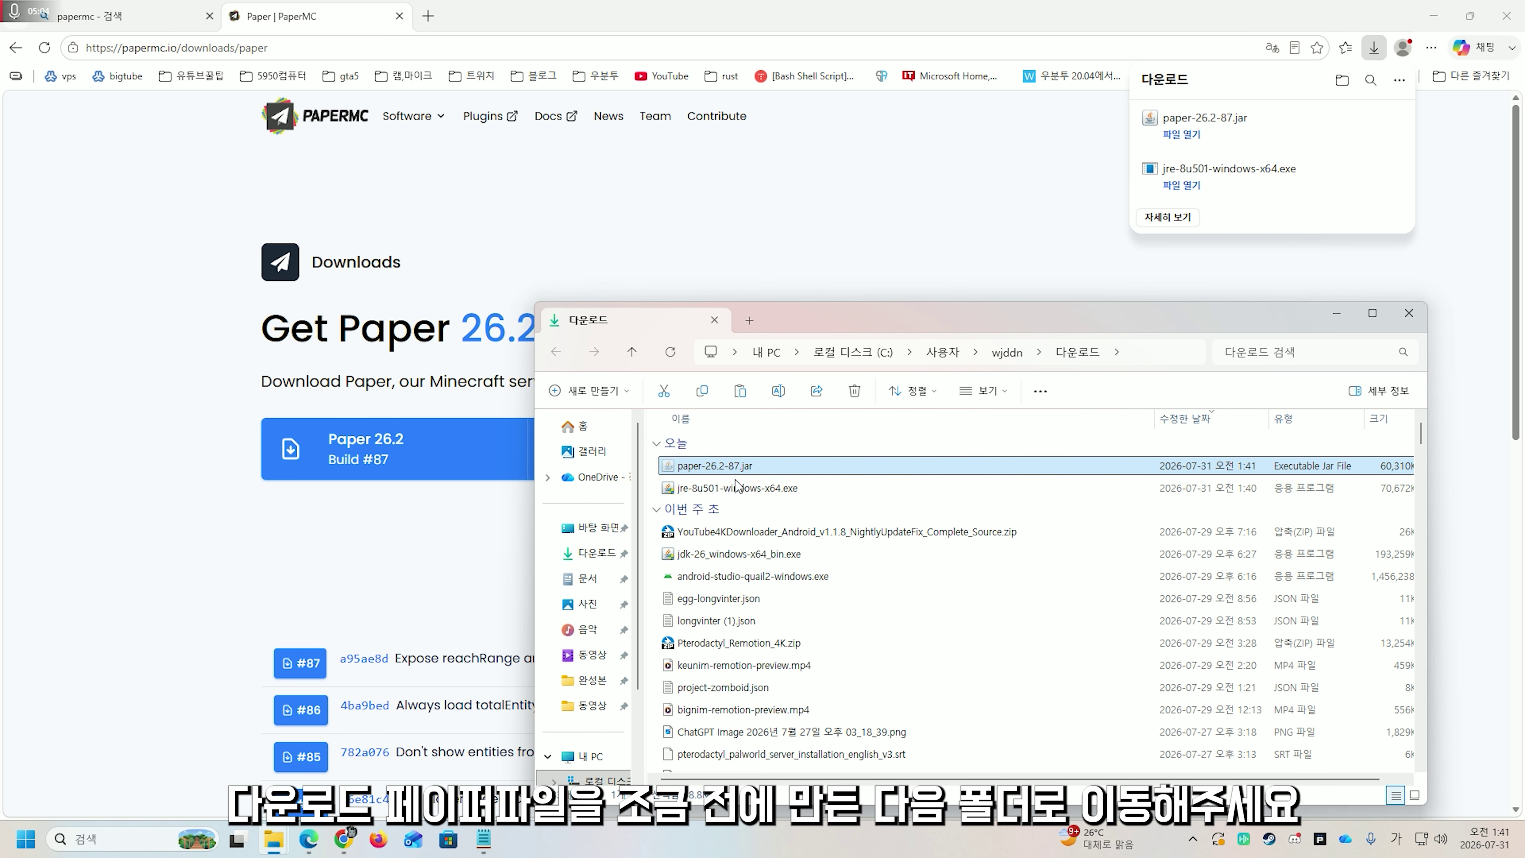
Paste the downloaded paper-26.2-87.jar from the Downloads folder into the MincraftServer folder on the C: drive
click(714, 467)
scroll(592, 631, down, 3)
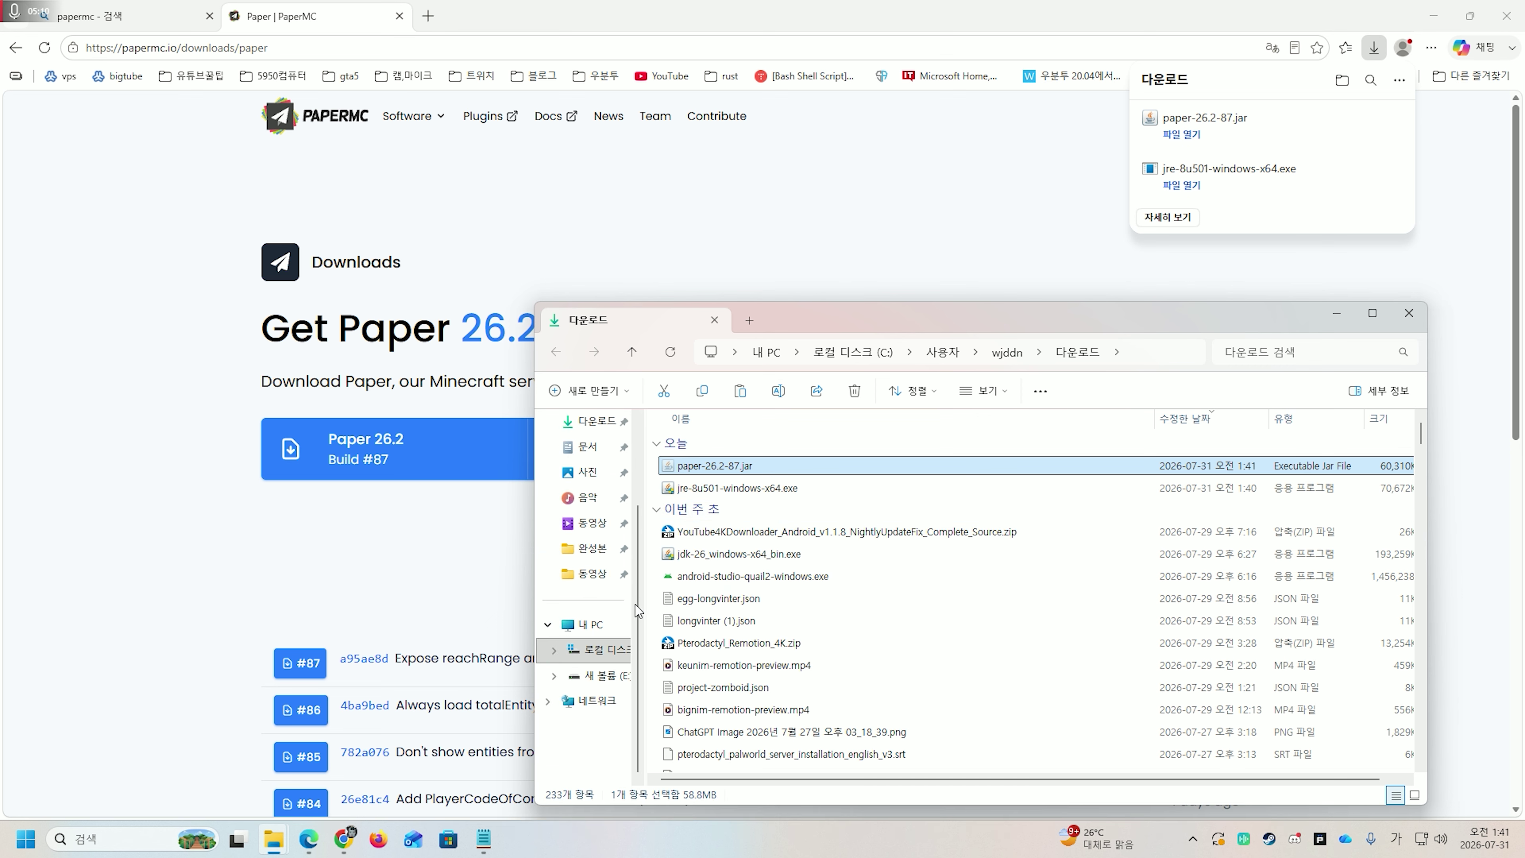
click(607, 650)
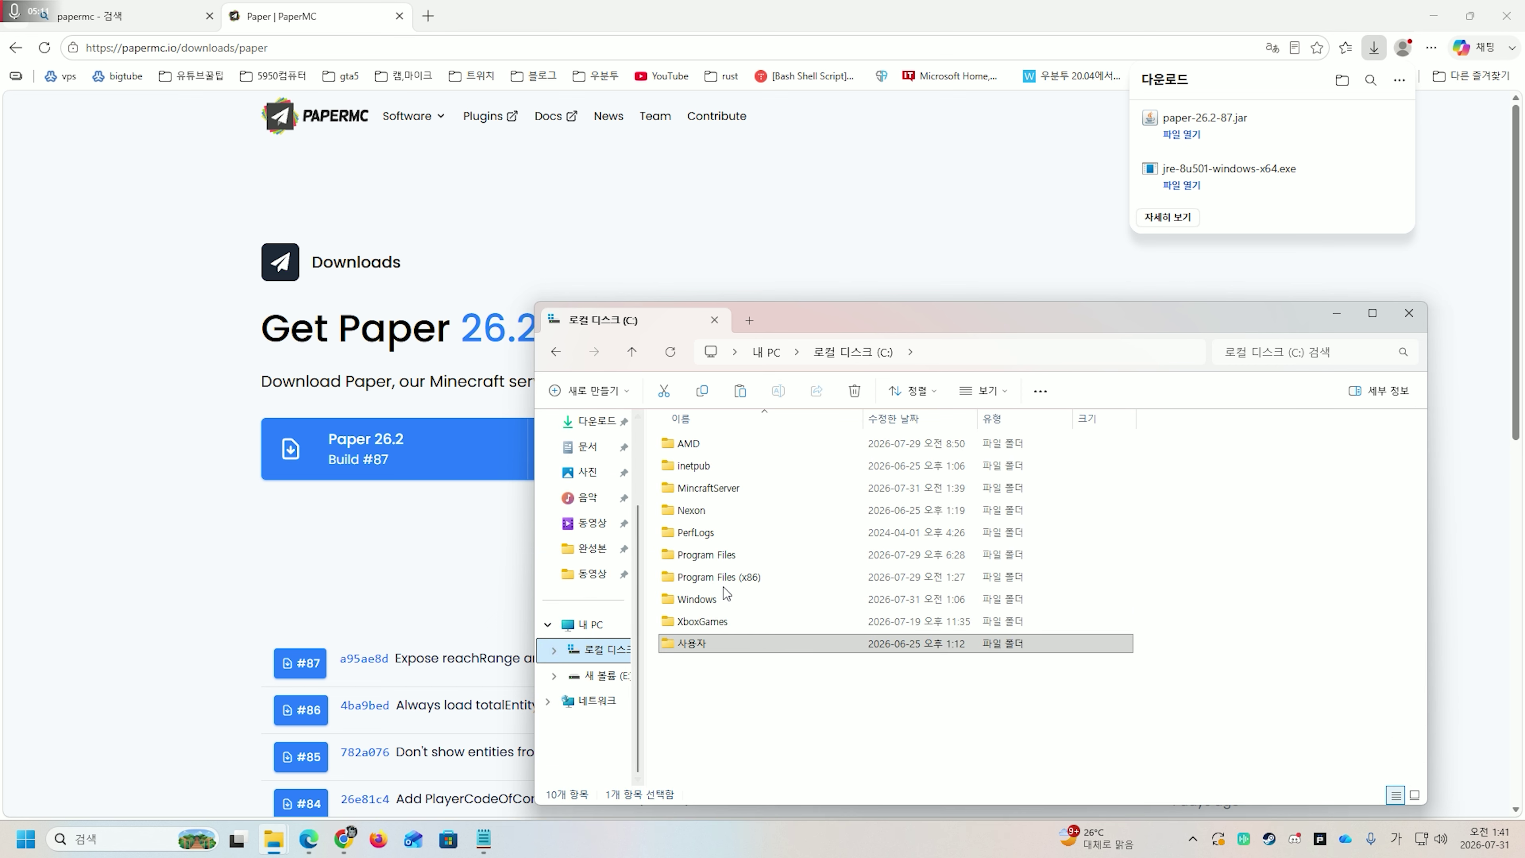
double_click(715, 492)
key(ctrl+v)
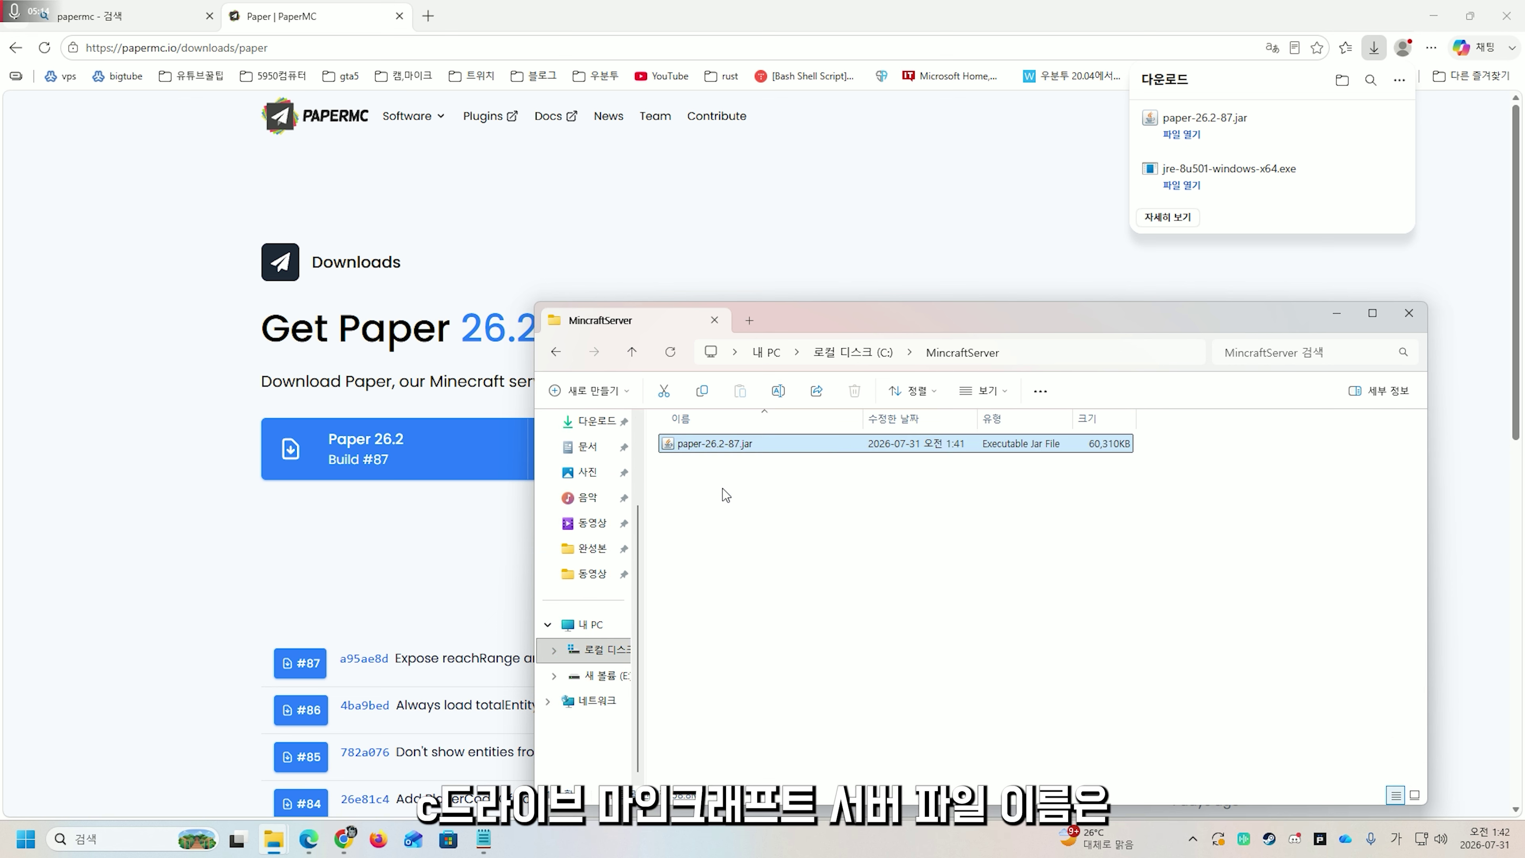
Rename paper-26.2-87.jar in the MincraftServer folder to paper.jar
key(F2)
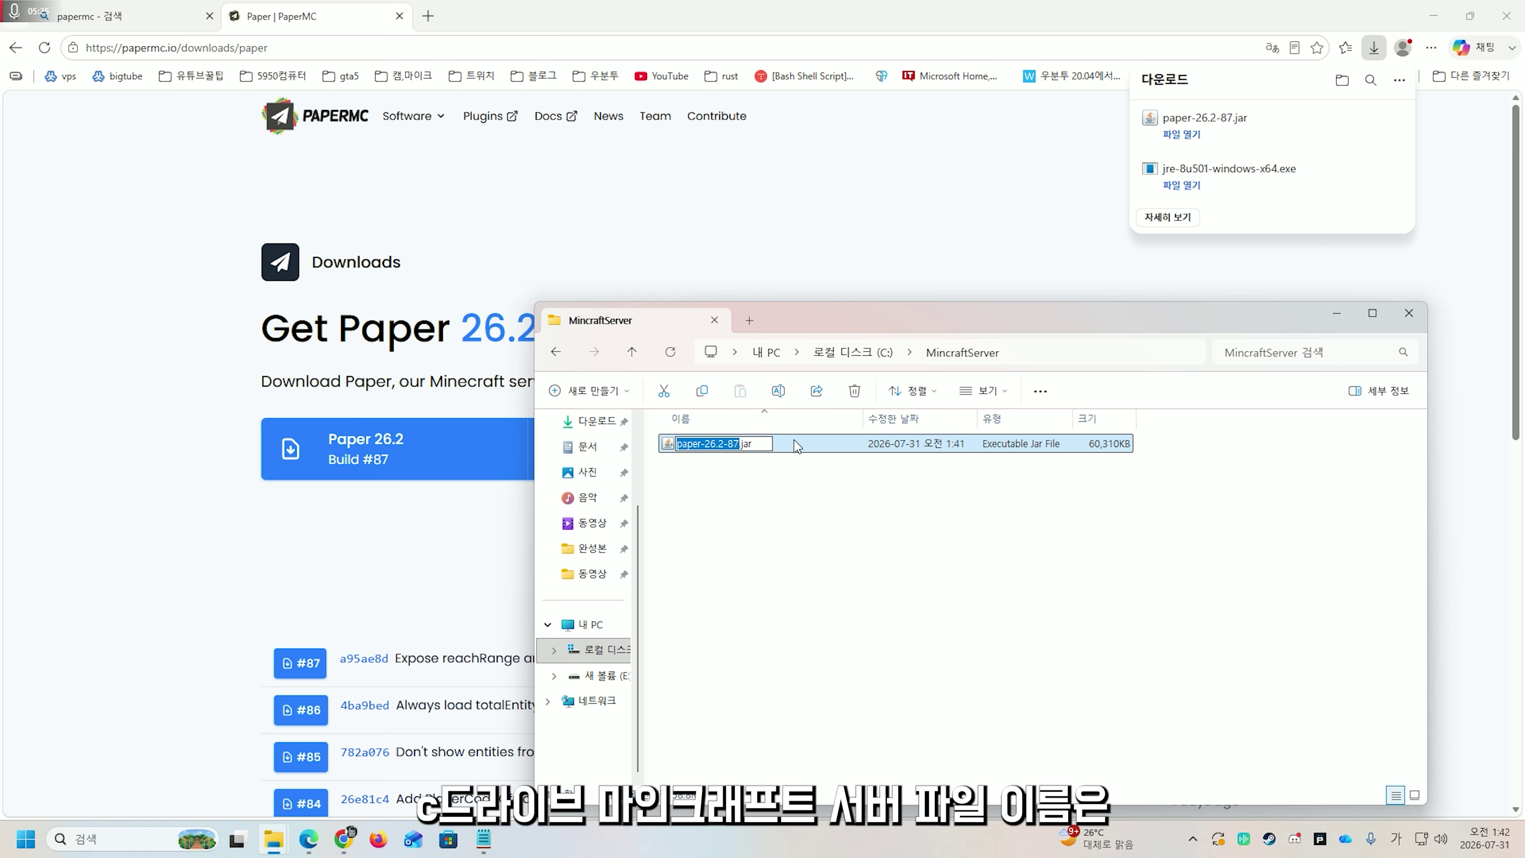
key(Right)
key(BackSpace)
key(BackSpace)
key(BackSpace)
key(BackSpace)
key(BackSpace)
key(BackSpace)
key(BackSpace)
key(BackSpace)
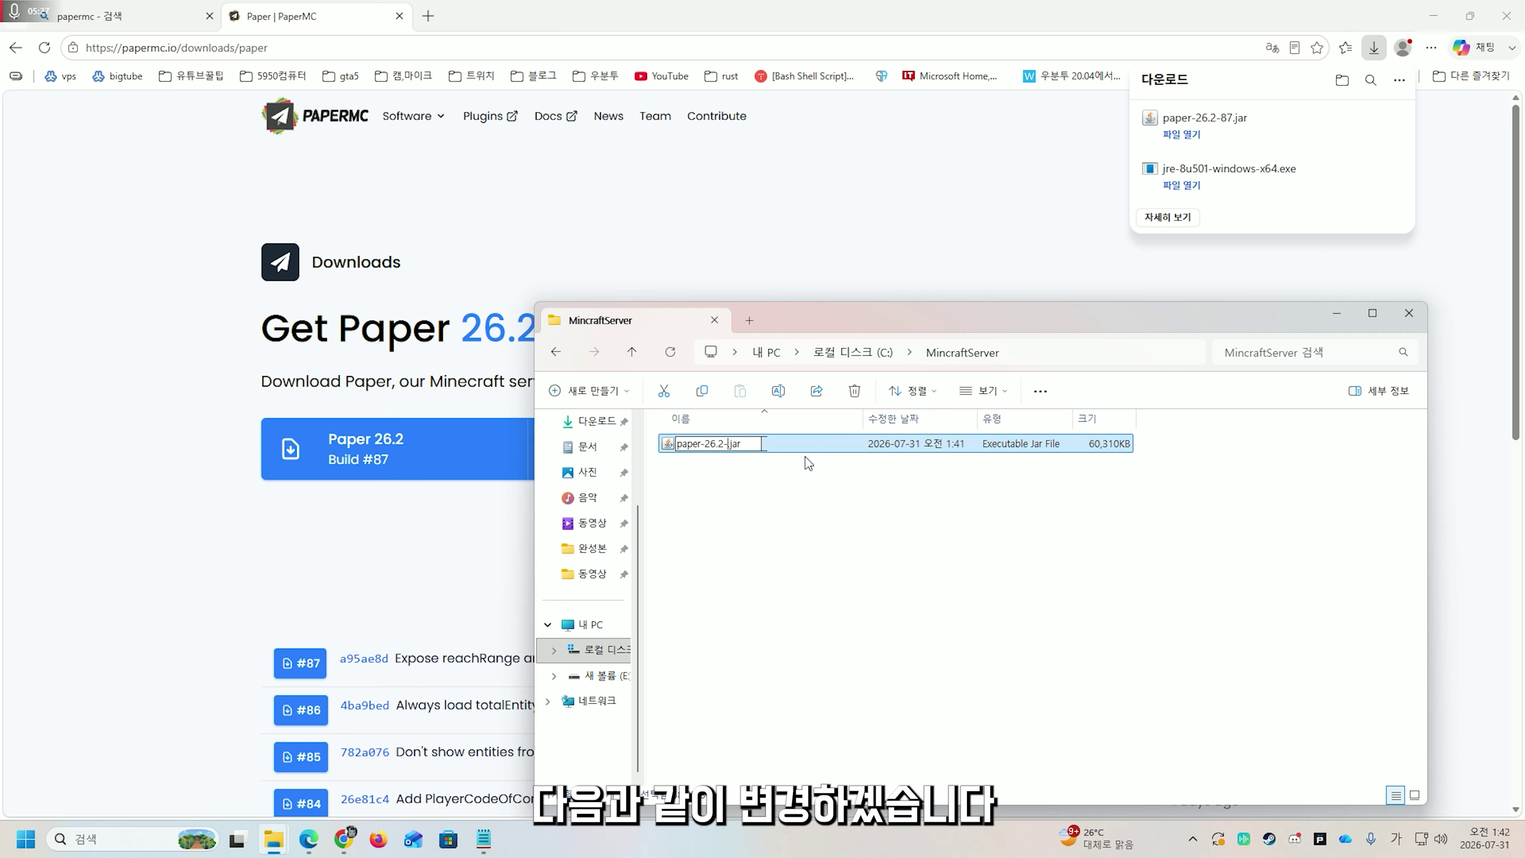
key(Return)
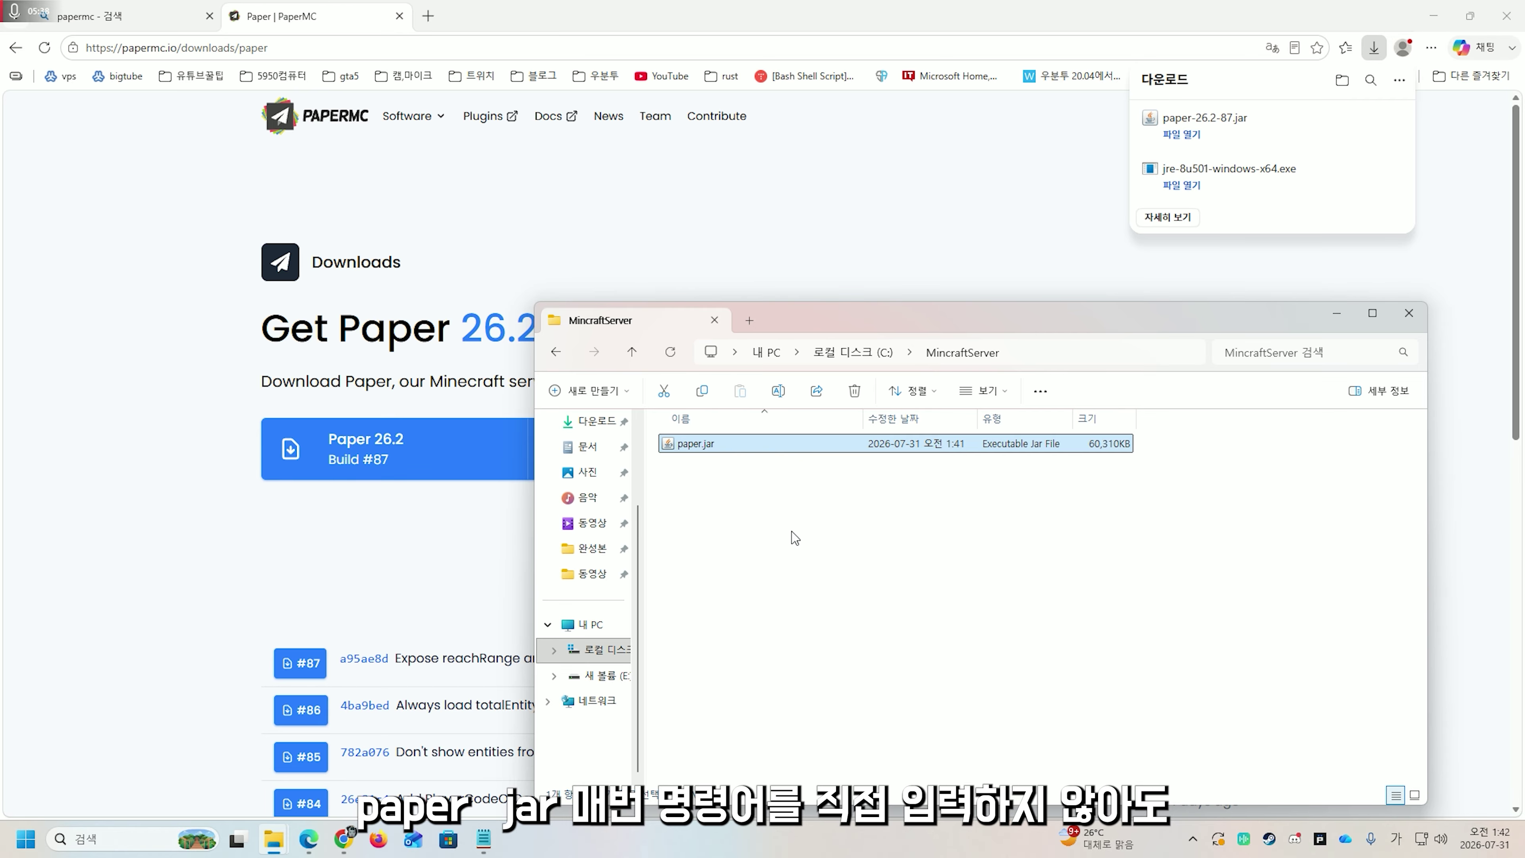
Create a new text document in the MincraftServer folder, name it start.bat and accept the file extension change
right_click(820, 518)
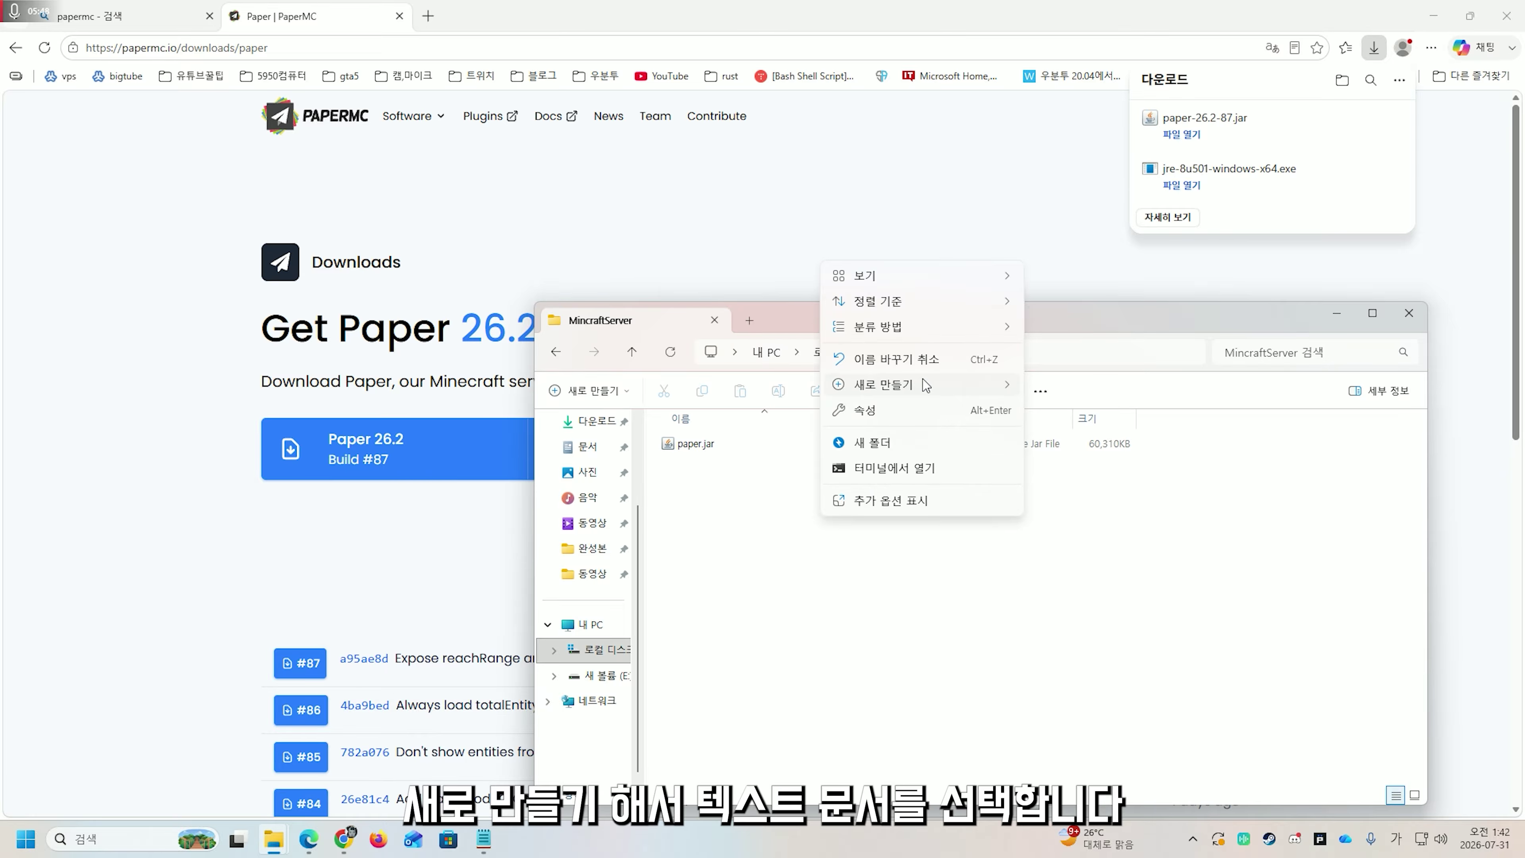
mouse_move(987, 391)
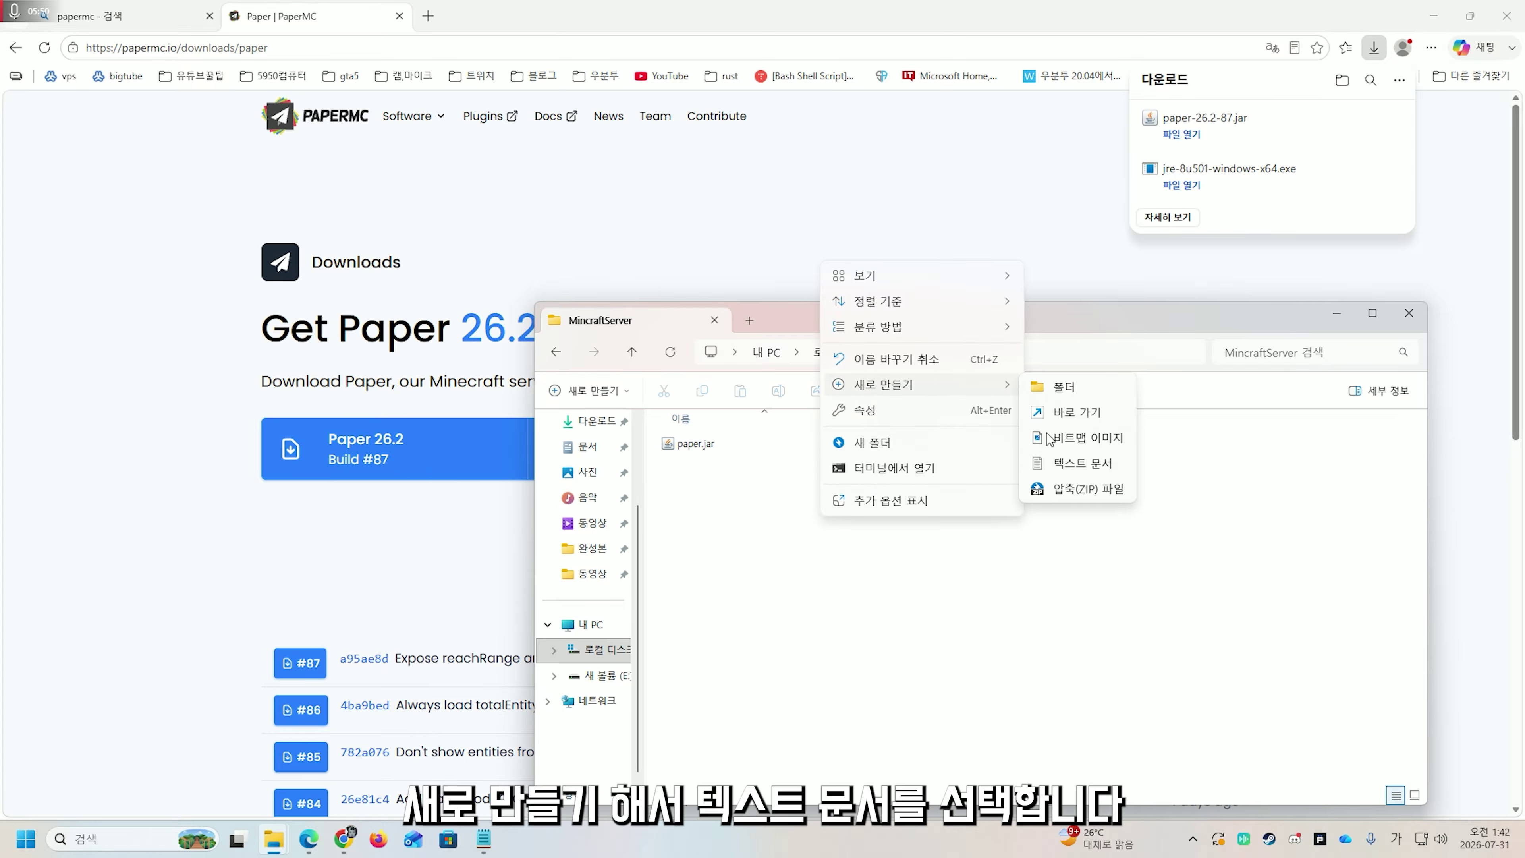
click(1056, 462)
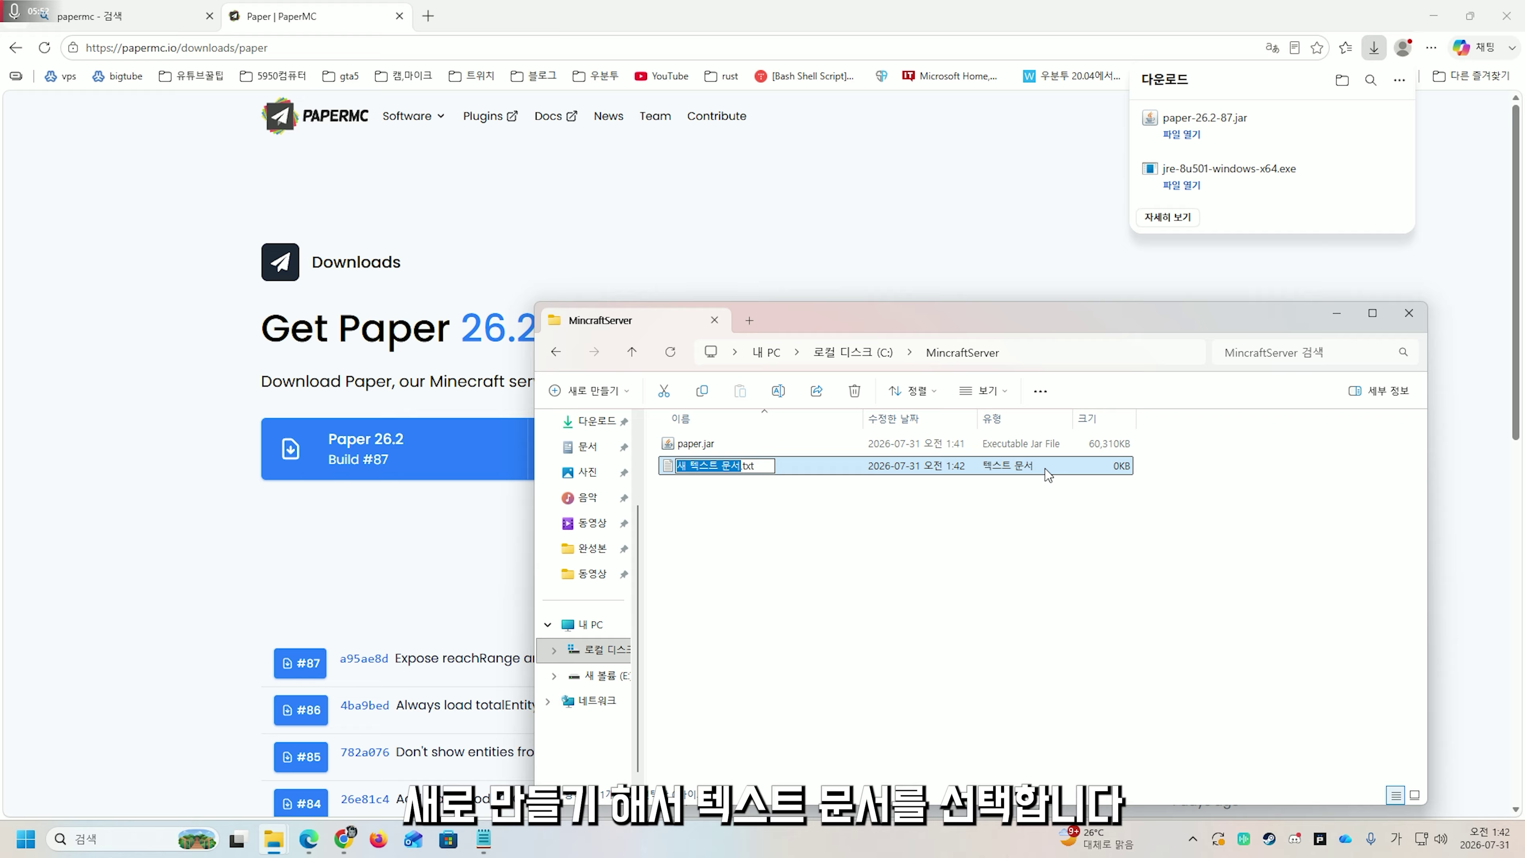
key(BackSpace)
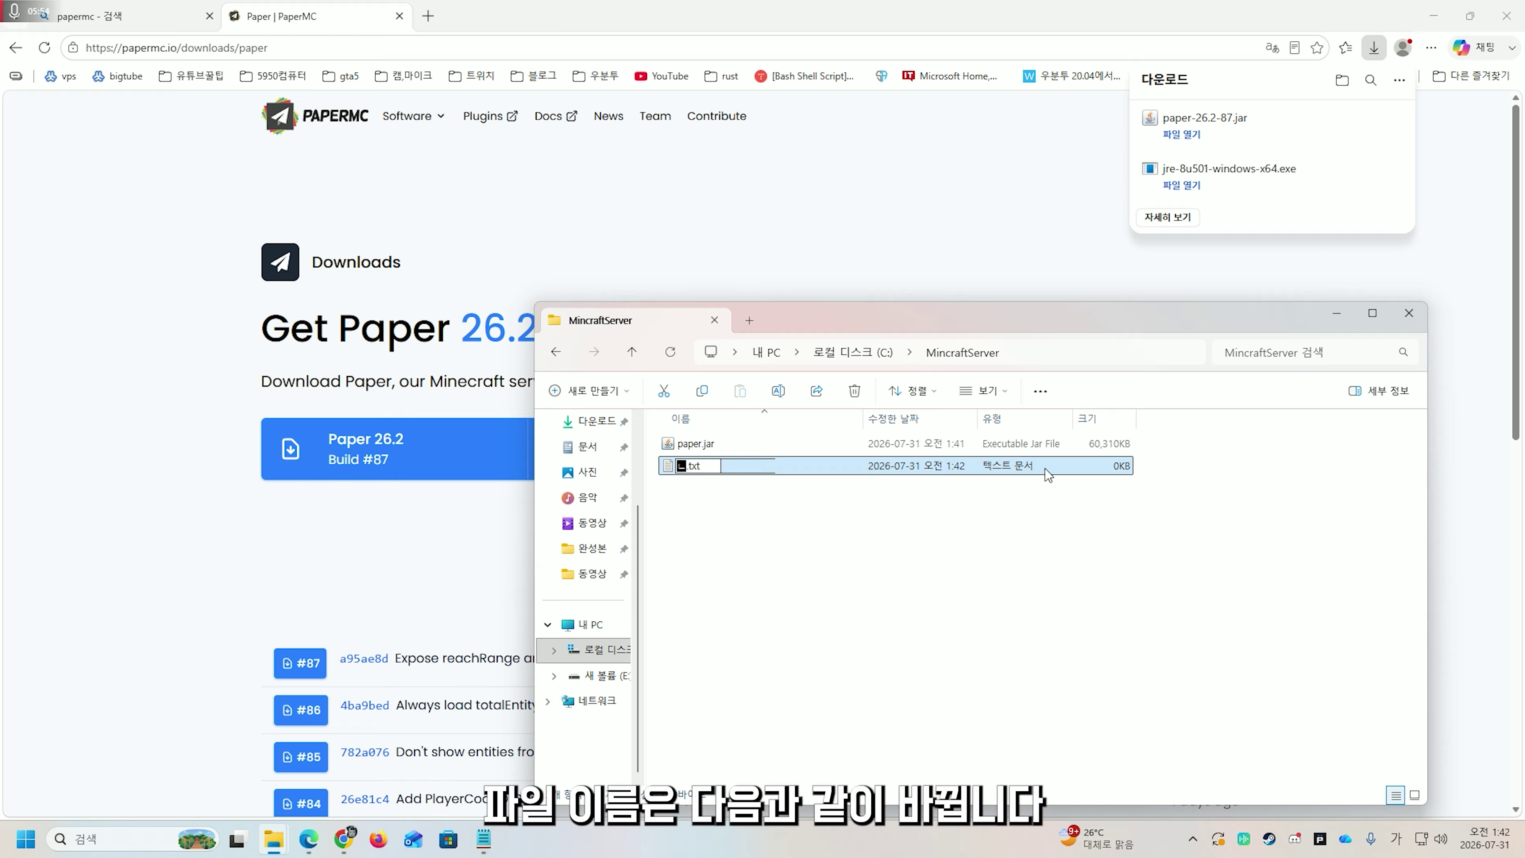
key(Hangul)
key(ctrl+a)
text(start.bat)
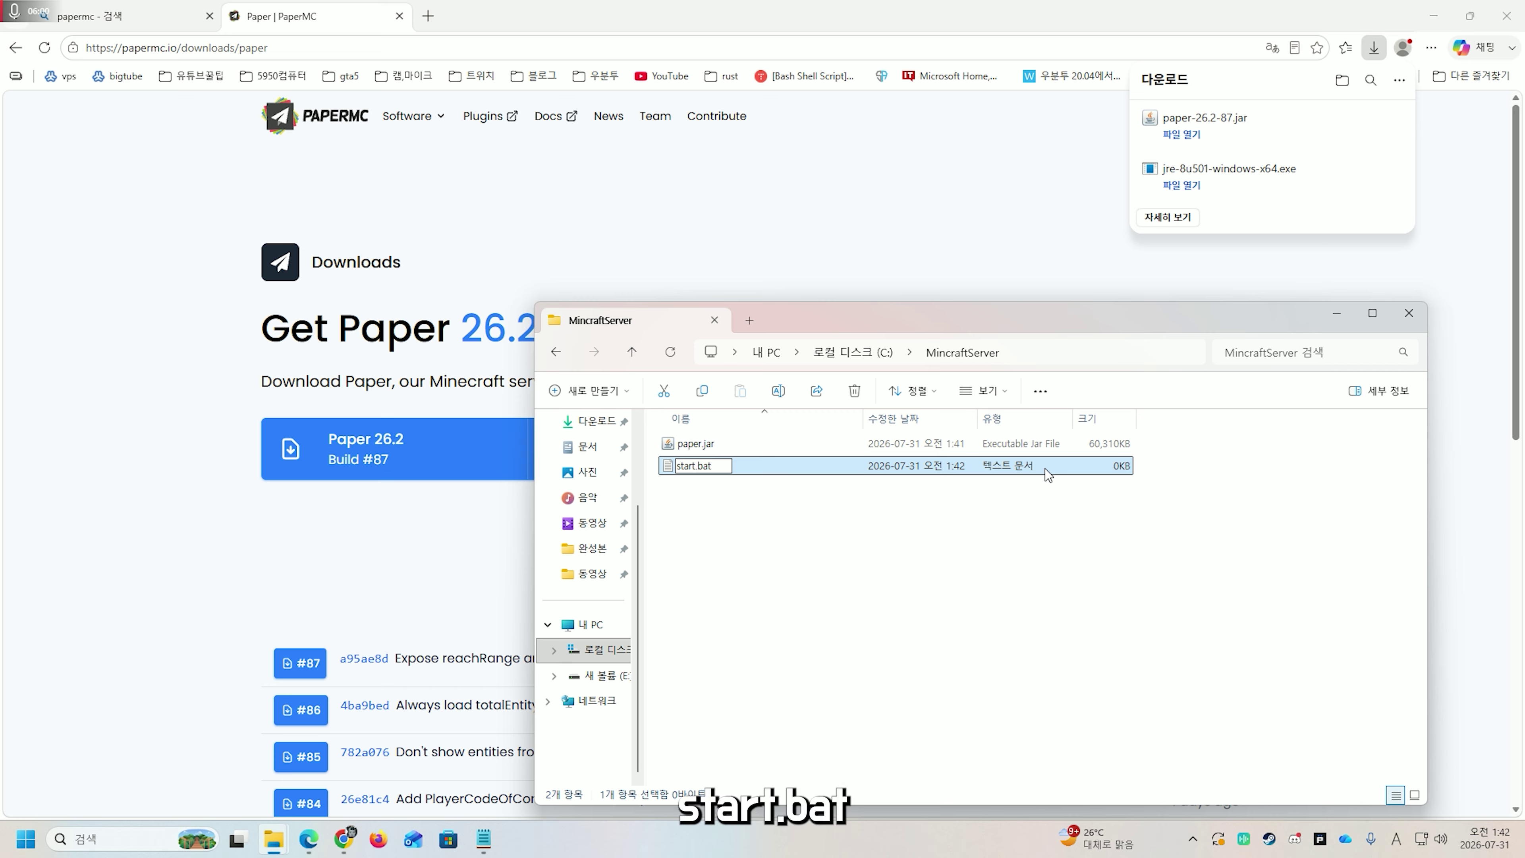
key(Return)
key(Return)
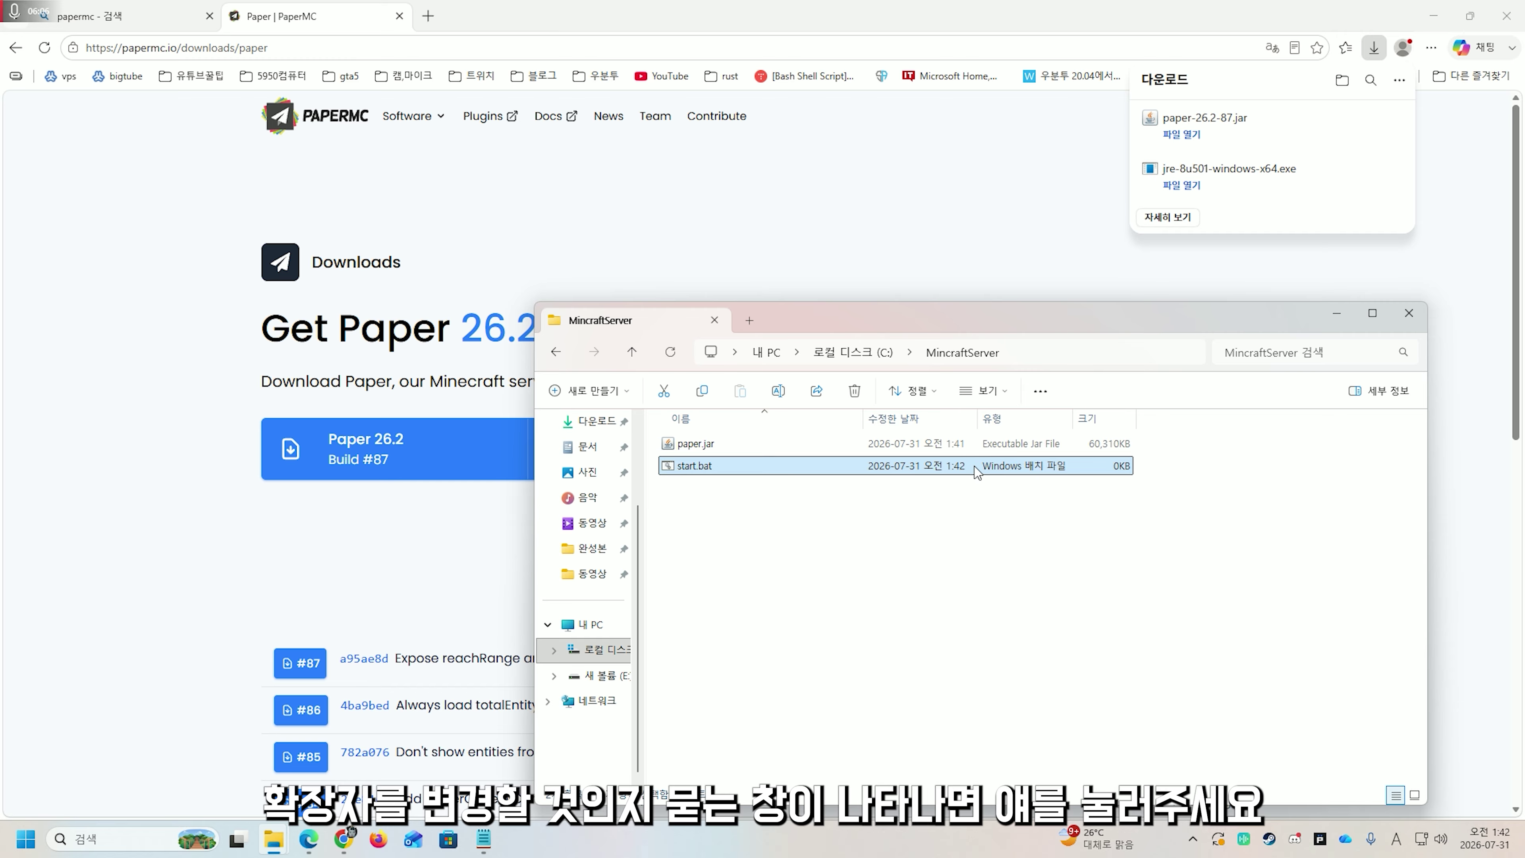
right_click(799, 467)
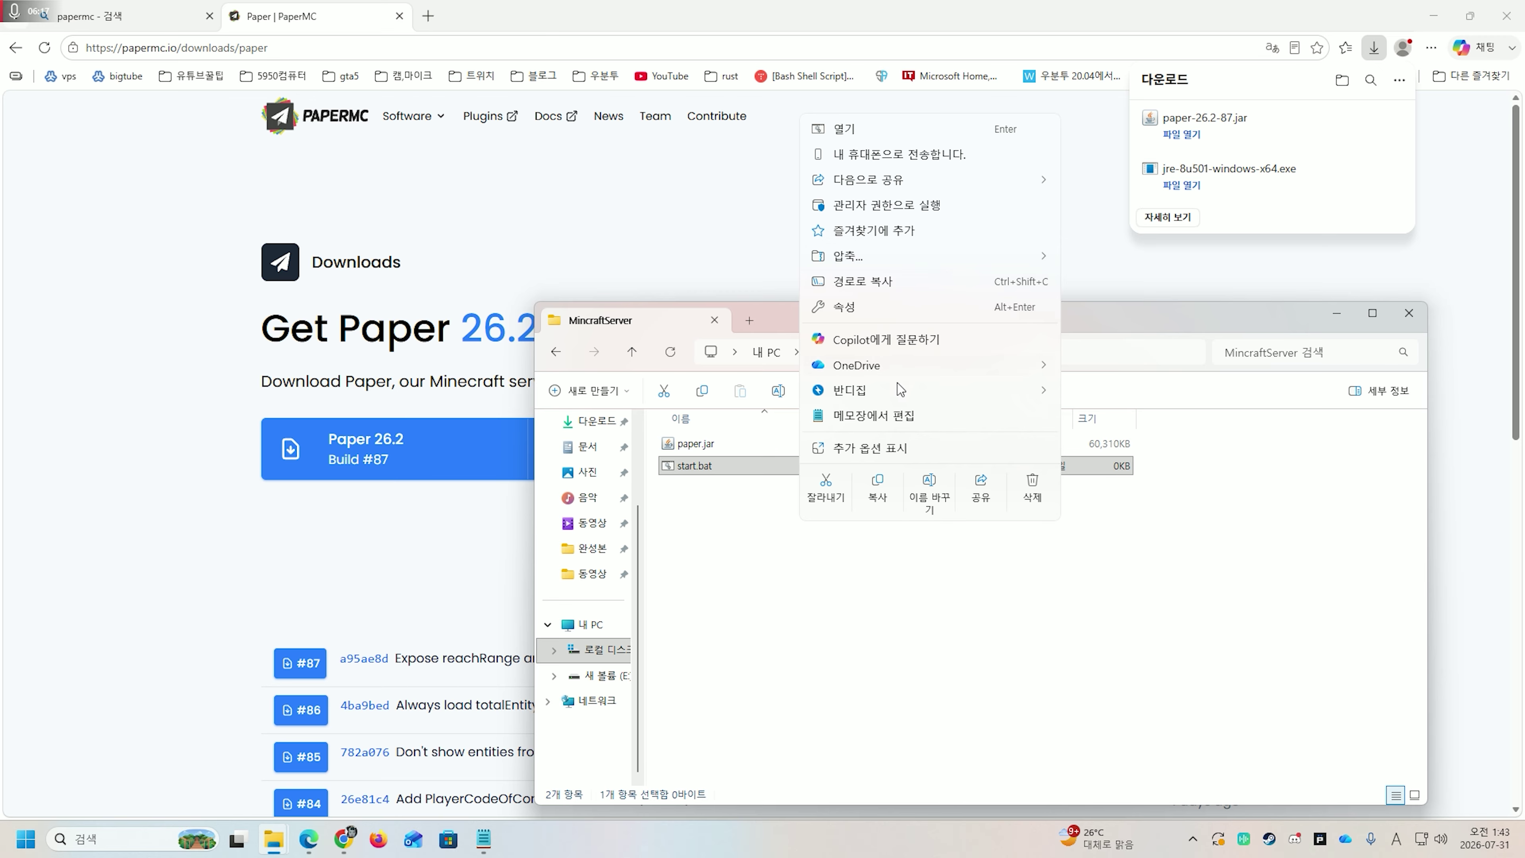
click(898, 424)
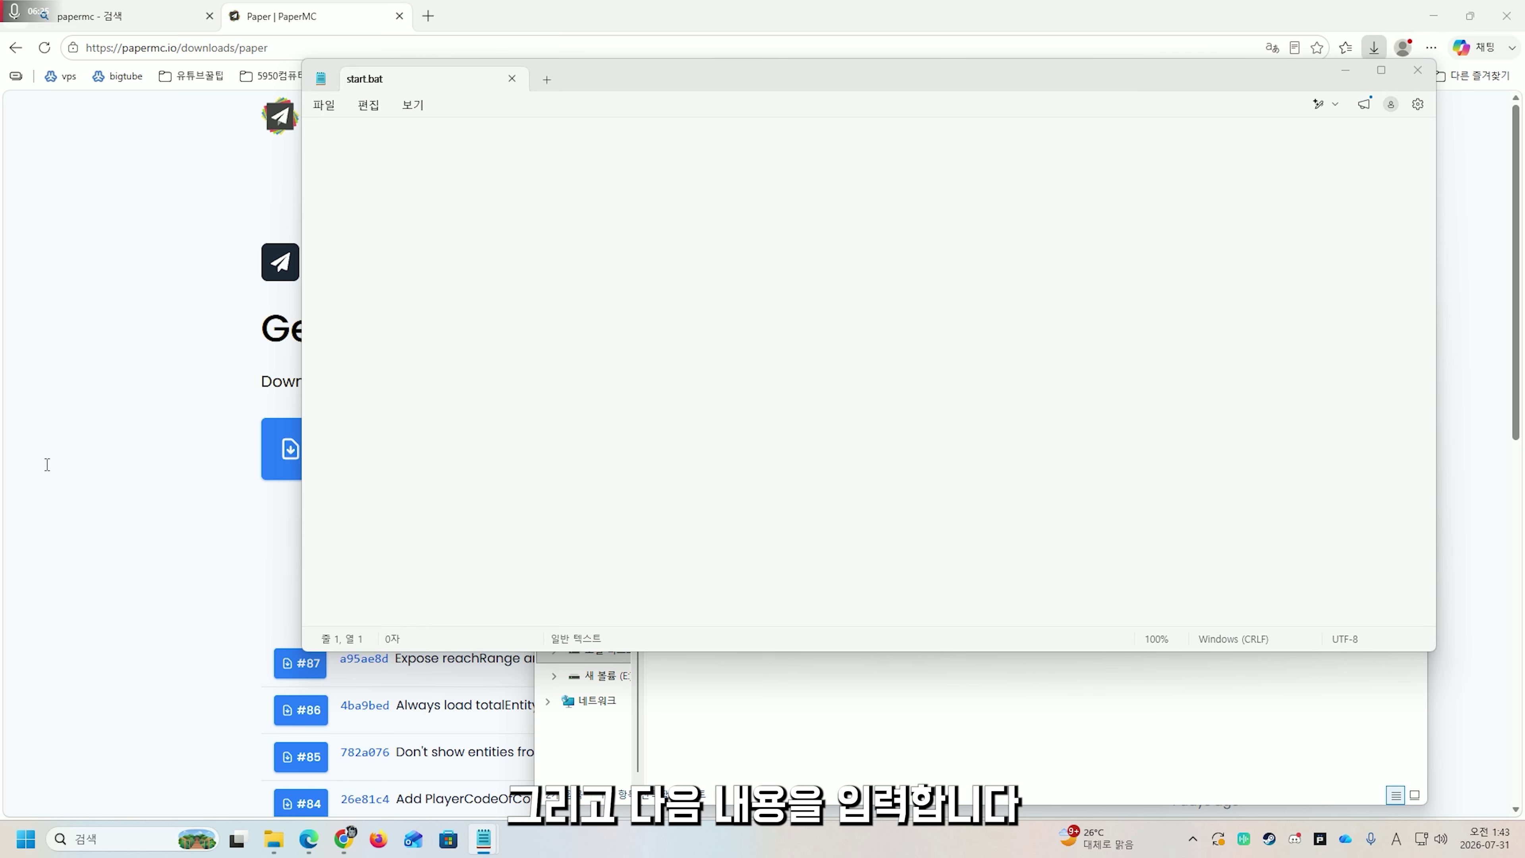
click(678, 292)
text(```bat @echo off cd /d "%~dp0" java -Xms2G -Xmx4G -jar paper.jar --nogui pause ```)
key(ctrl+a)
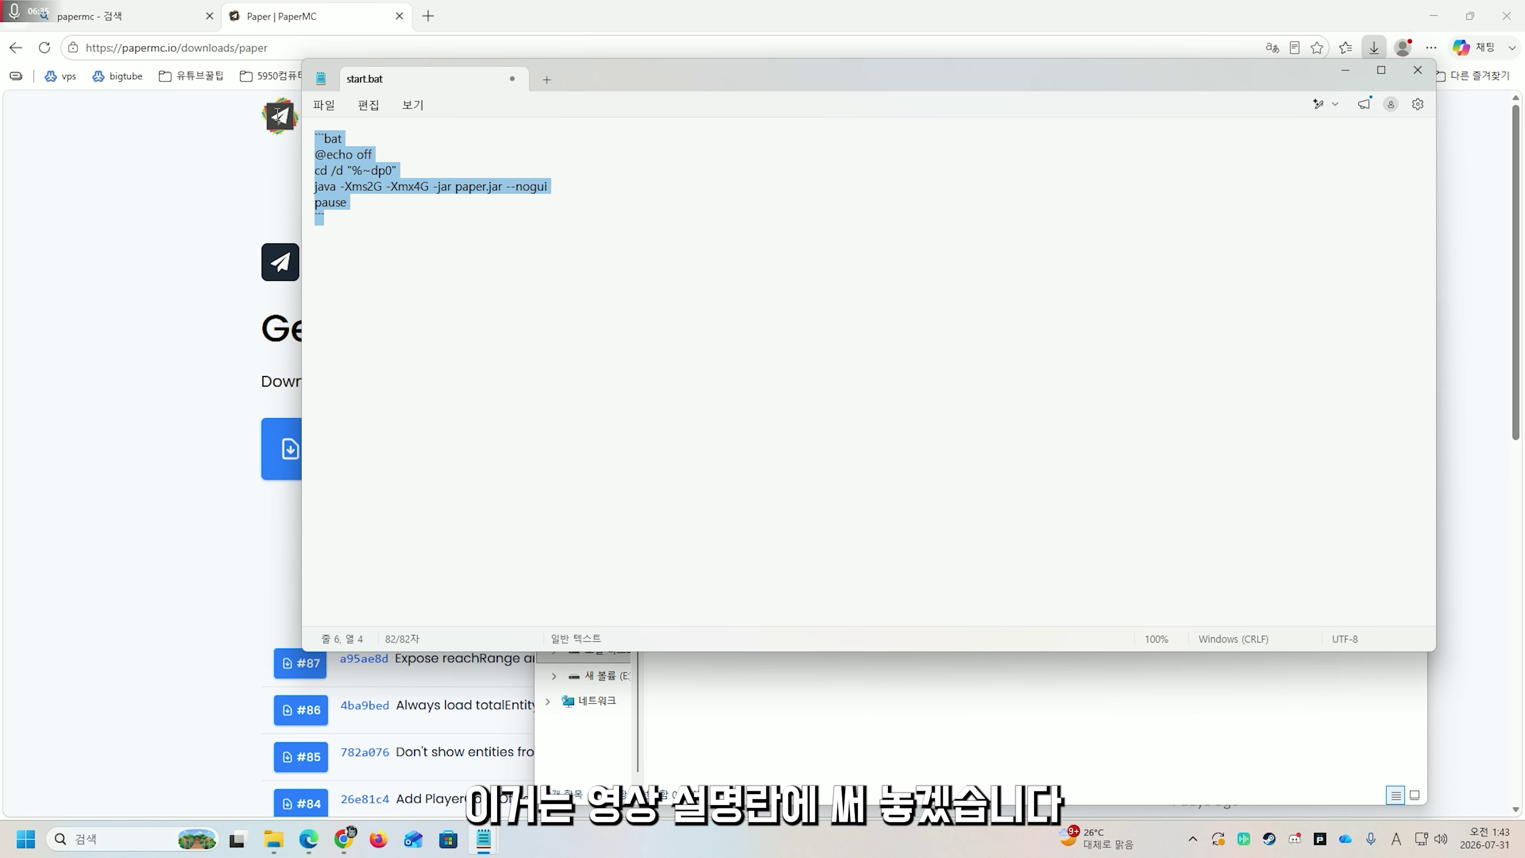
click(368, 216)
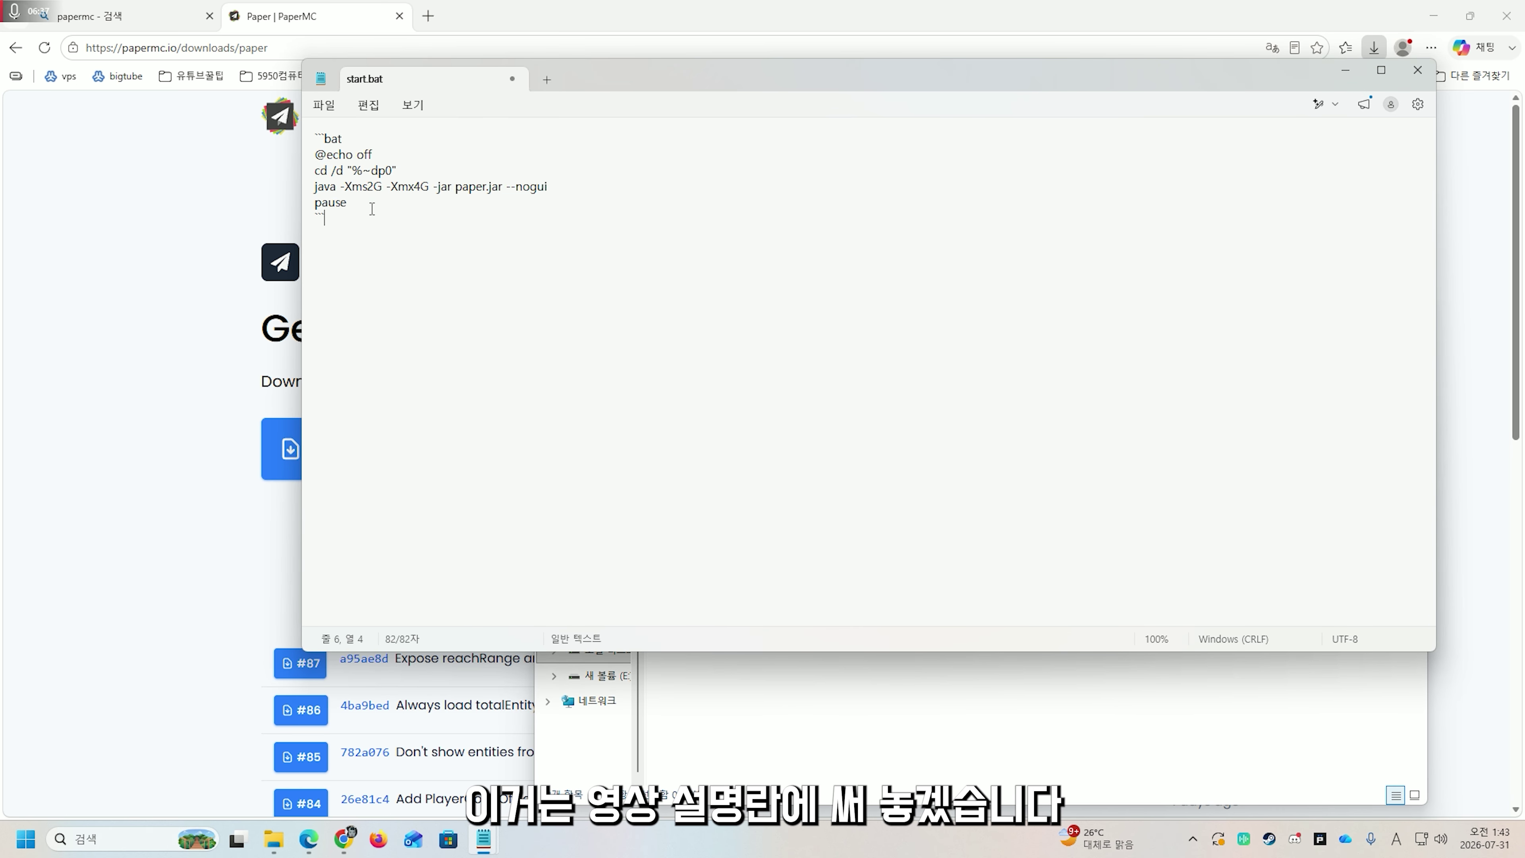